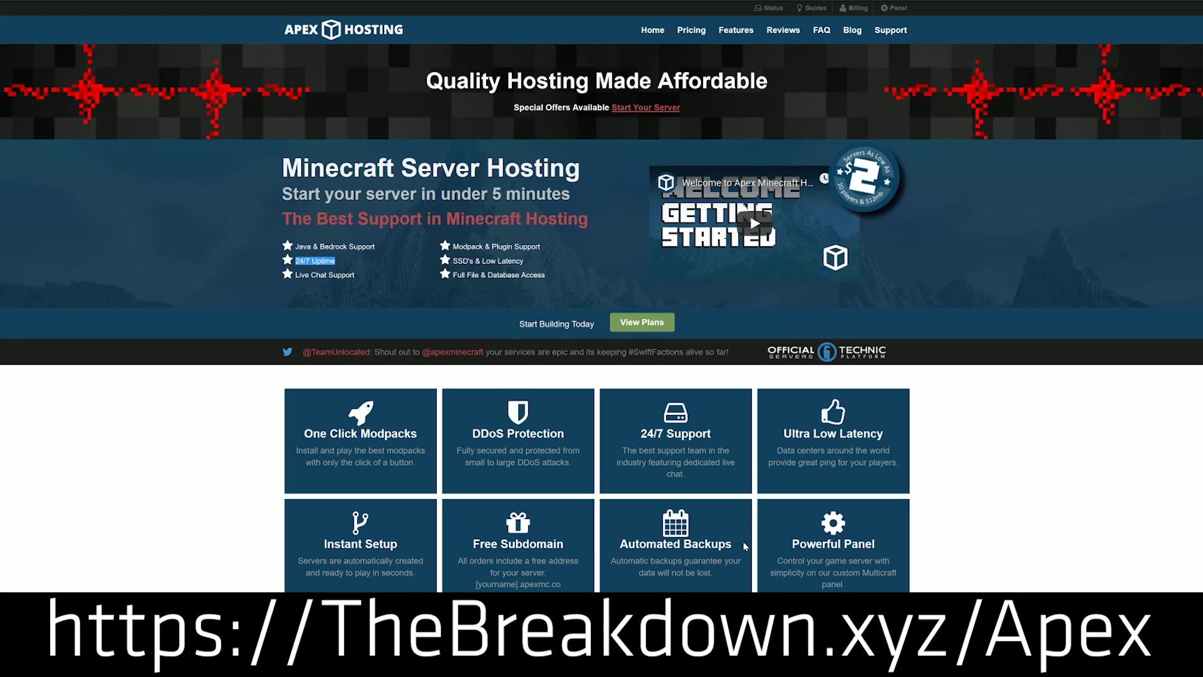
- Examine the Apex Hosting home page, including its features, server locations, hardware details and supported Minecraft editions
drag(713, 434, 638, 434)
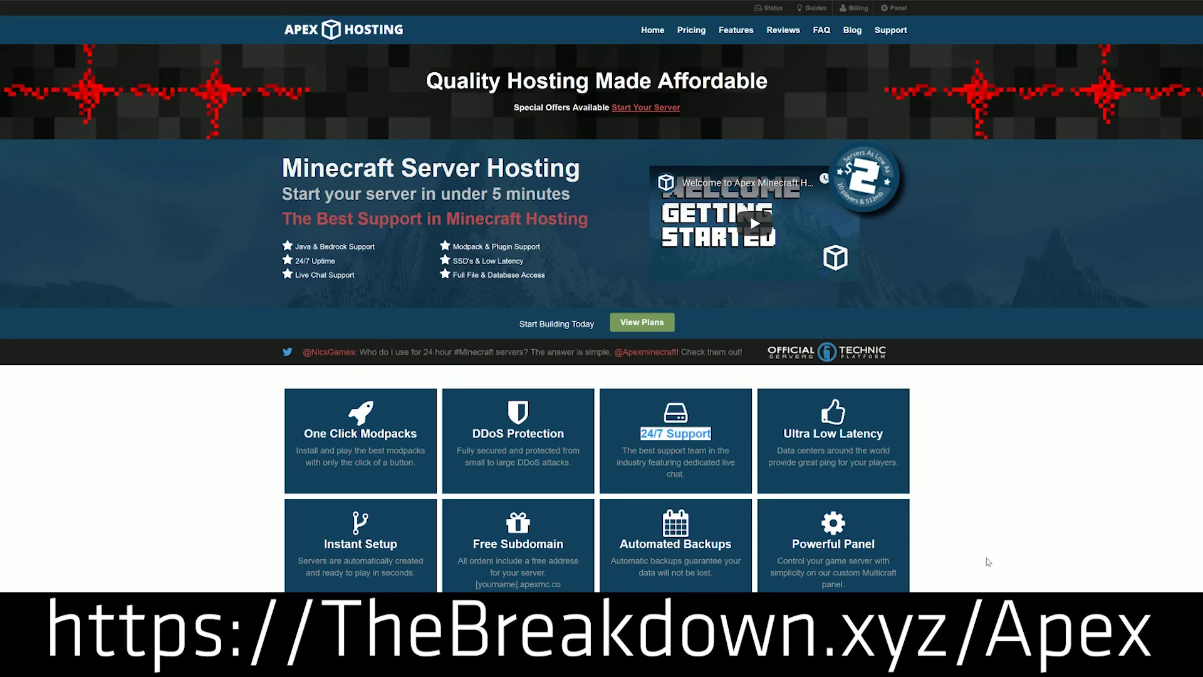
drag(305, 434, 417, 433)
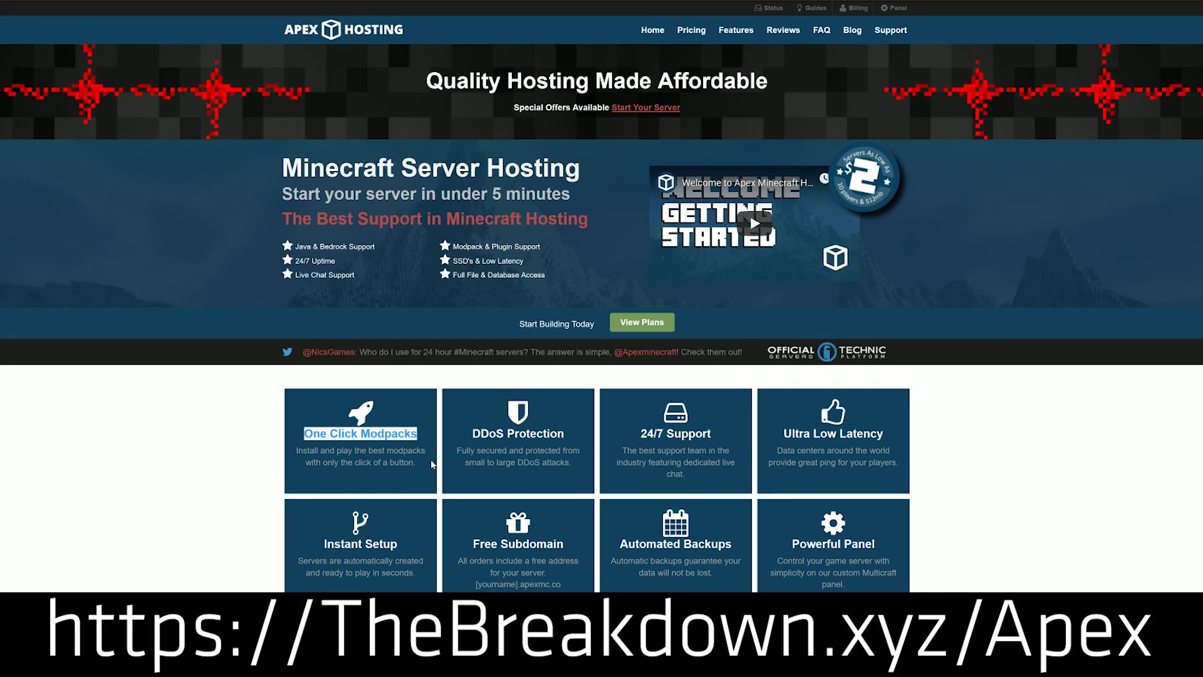
scroll(233, 471, down, 3)
scroll(234, 471, down, 7)
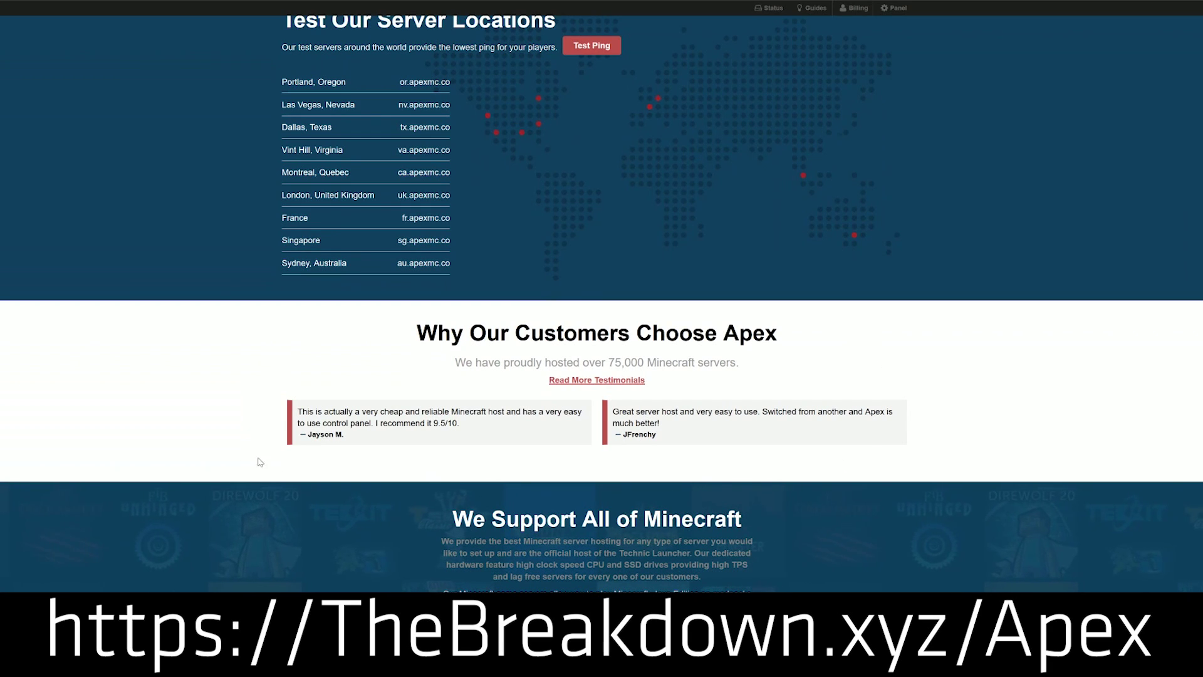
scroll(956, 502, down, 3)
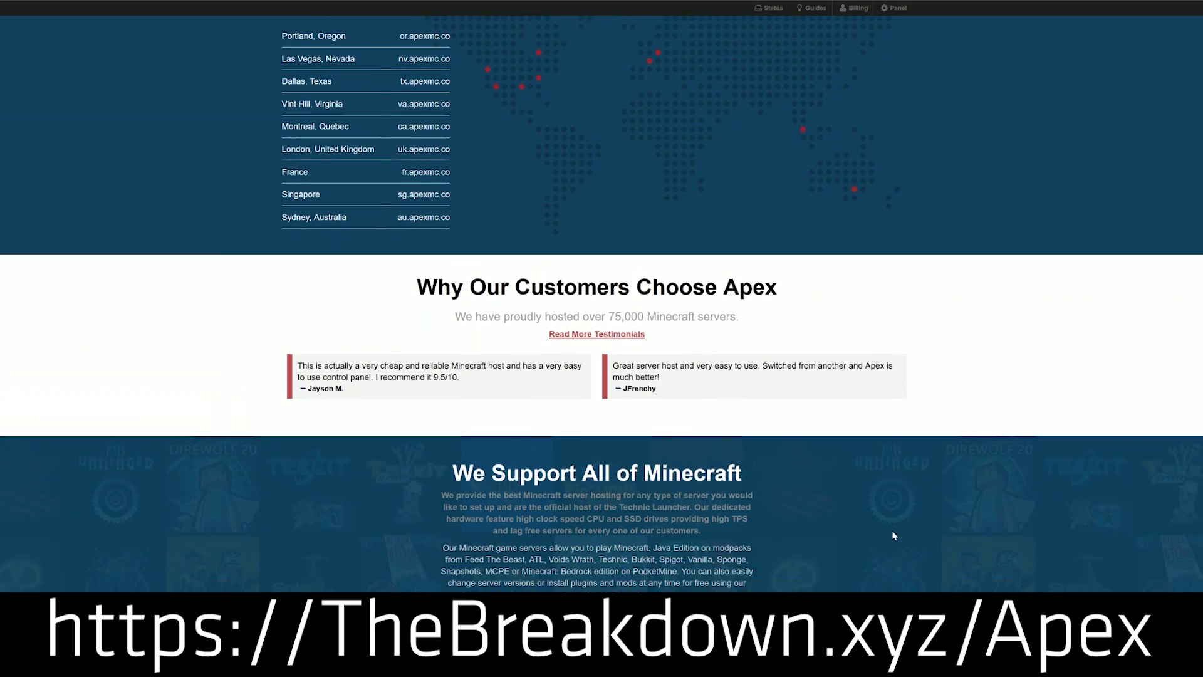
scroll(826, 501, down, 1)
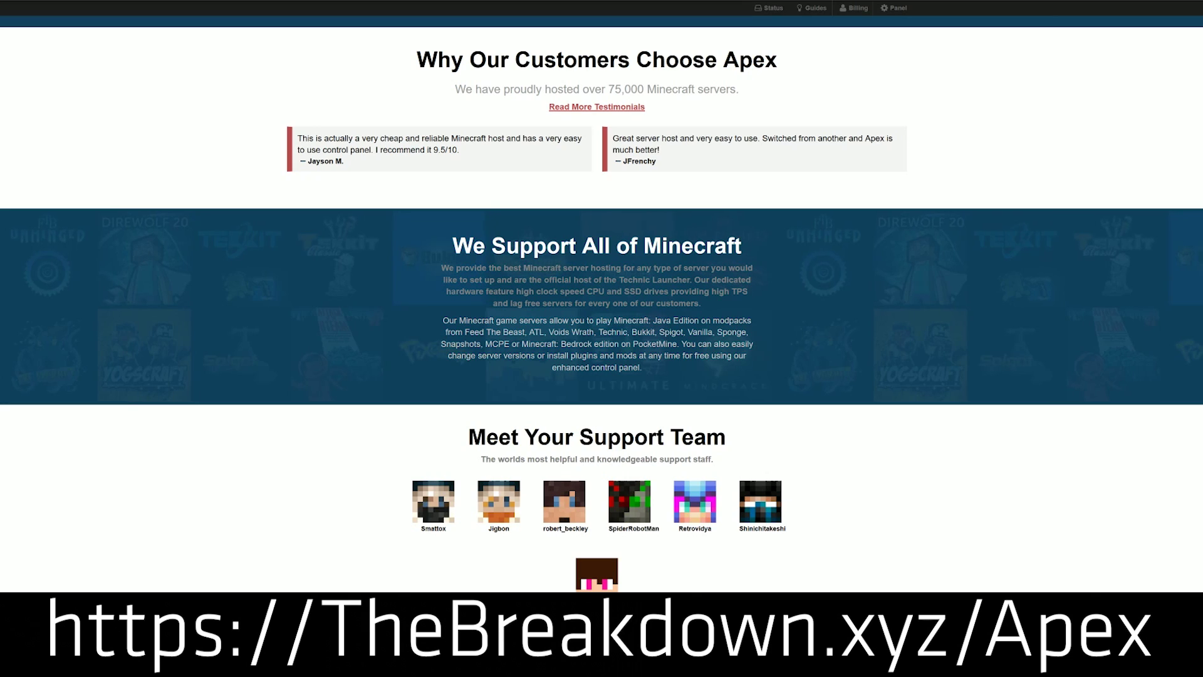
drag(486, 291, 668, 292)
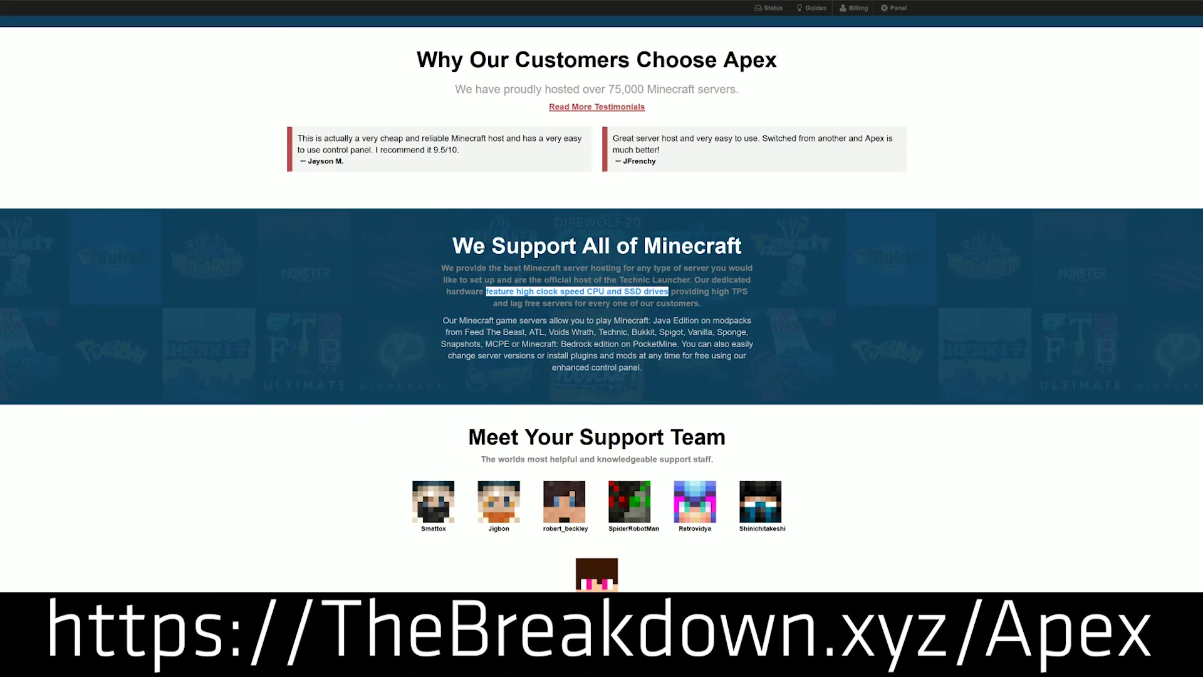
drag(465, 332, 524, 332)
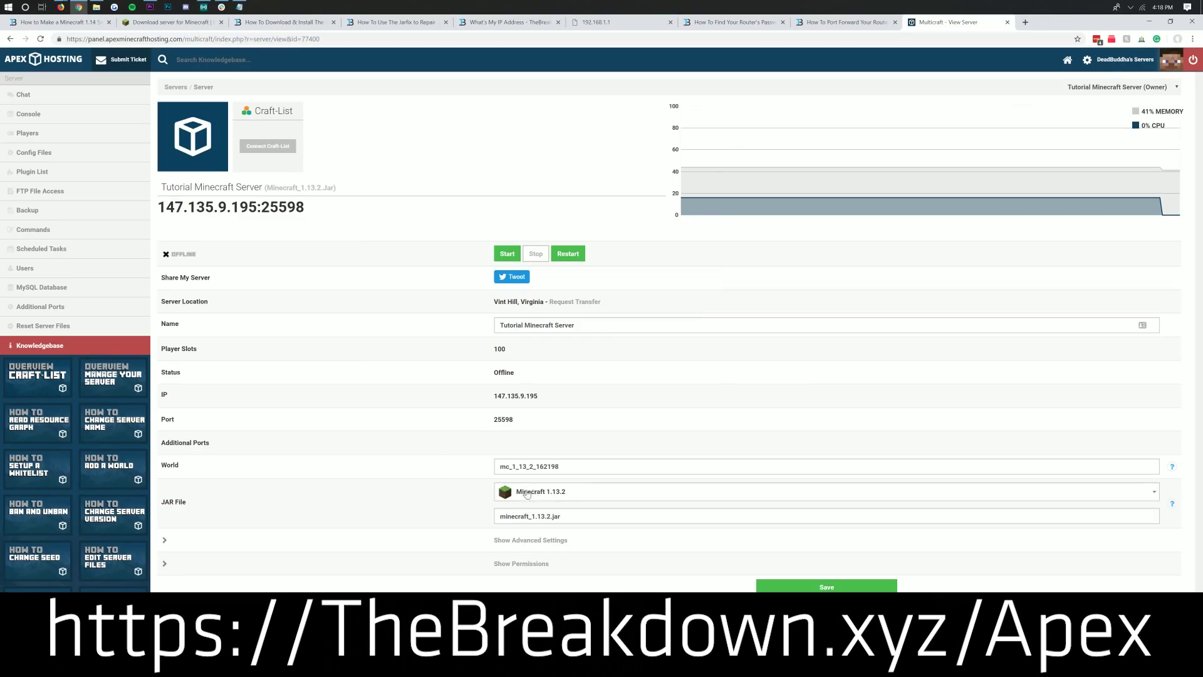
- Switch the Tutorial Minecraft Server's JAR file to Minecraft 1.14 and confirm the version change
click(587, 495)
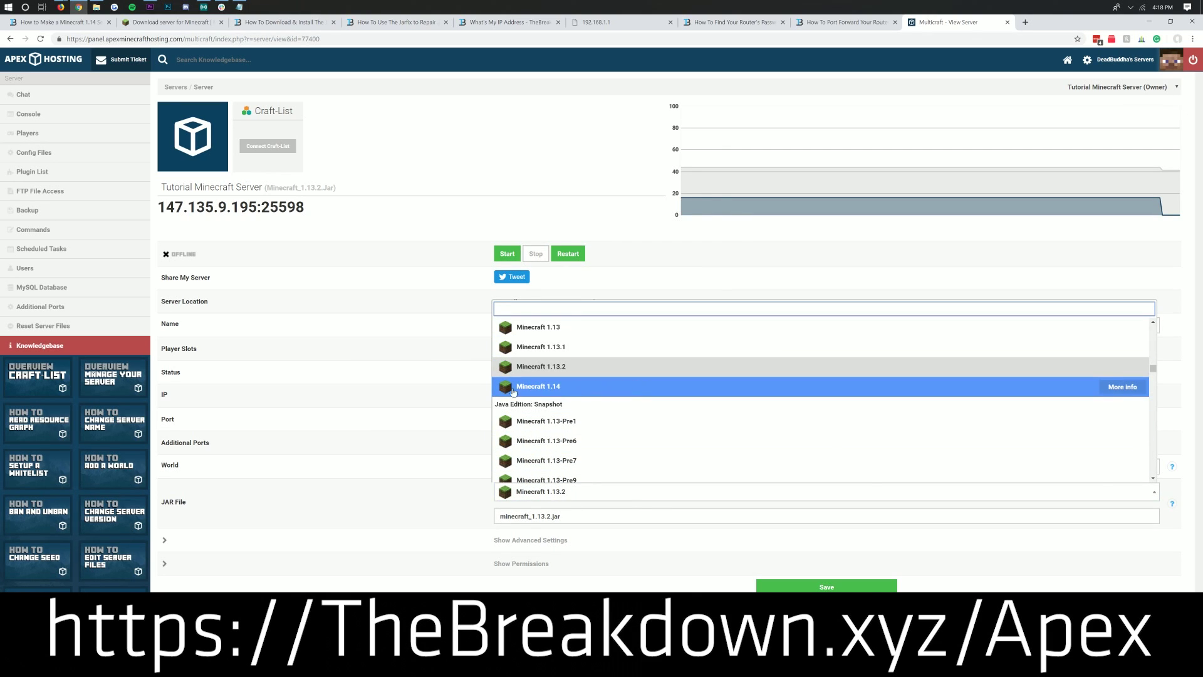
click(606, 392)
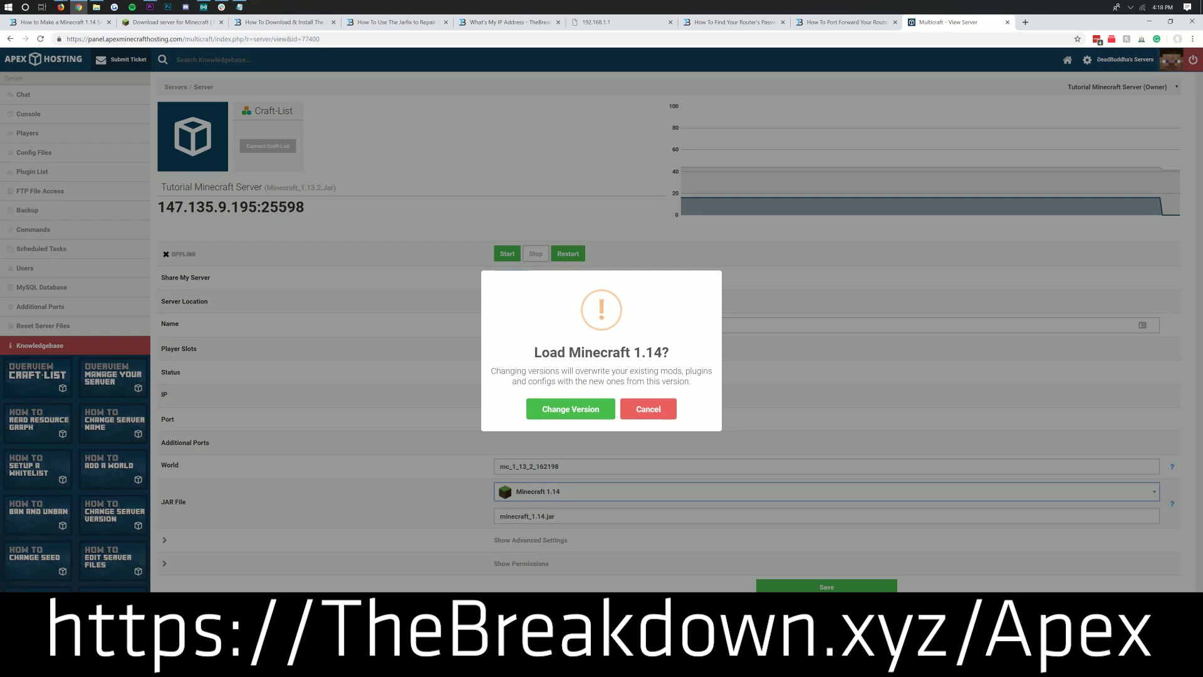
drag(530, 358, 663, 355)
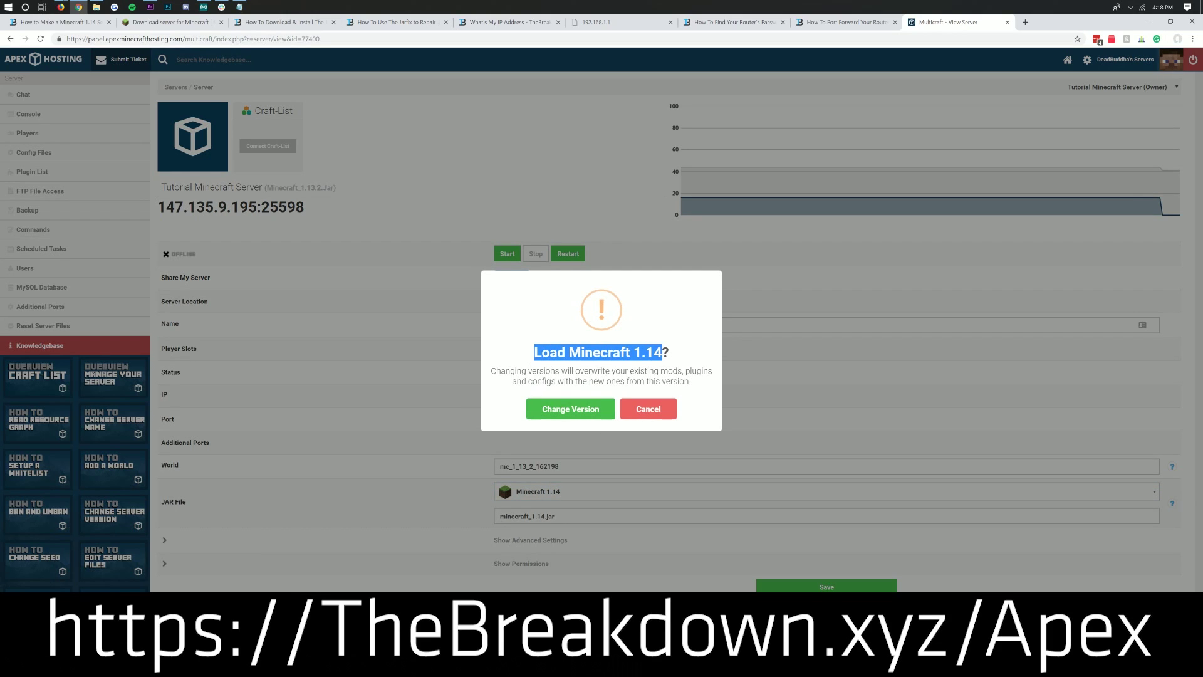
click(545, 410)
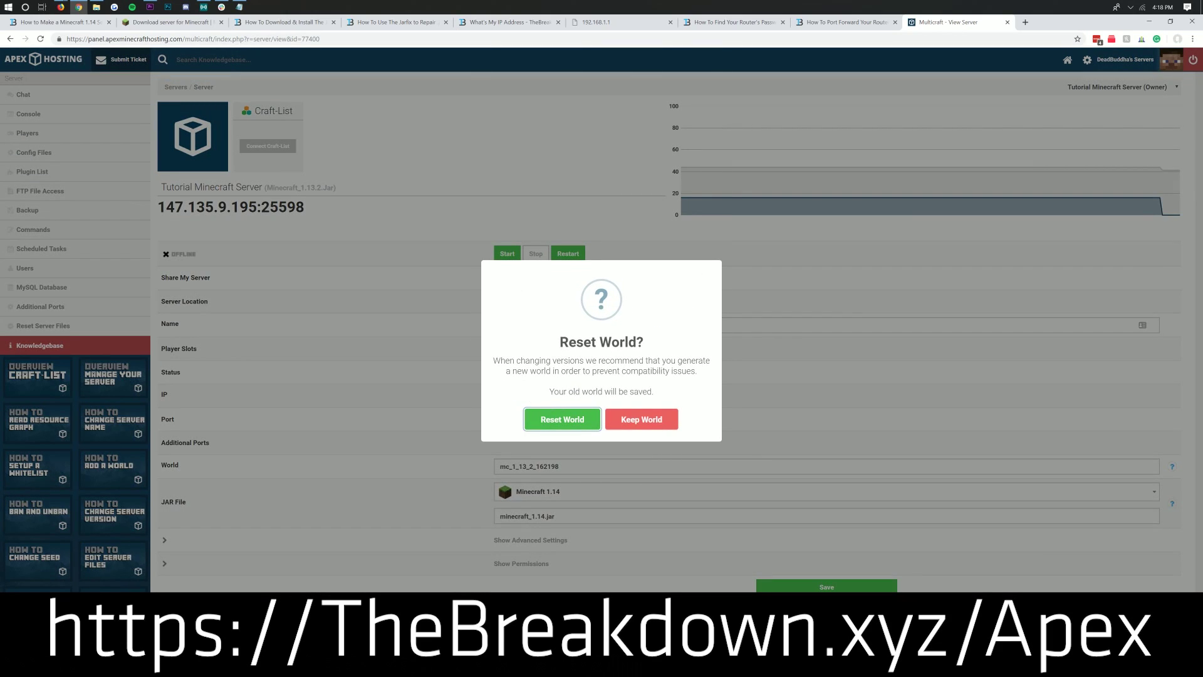
click(632, 423)
drag(678, 345, 528, 344)
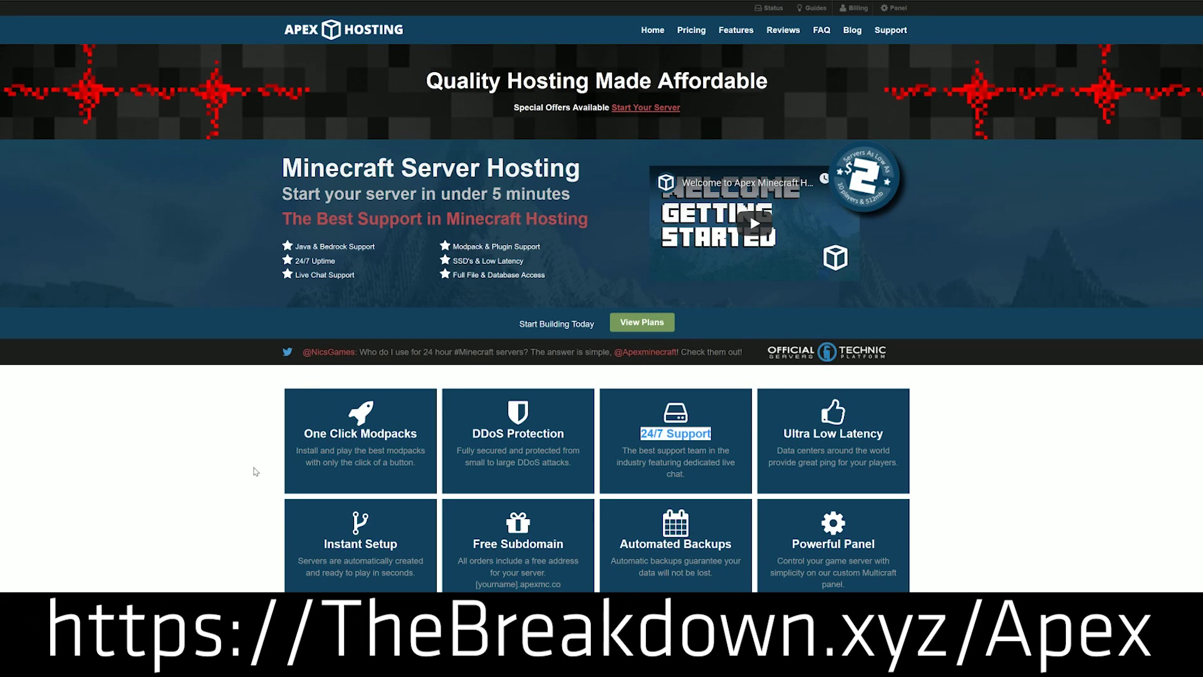
drag(283, 445, 378, 434)
drag(378, 434, 417, 434)
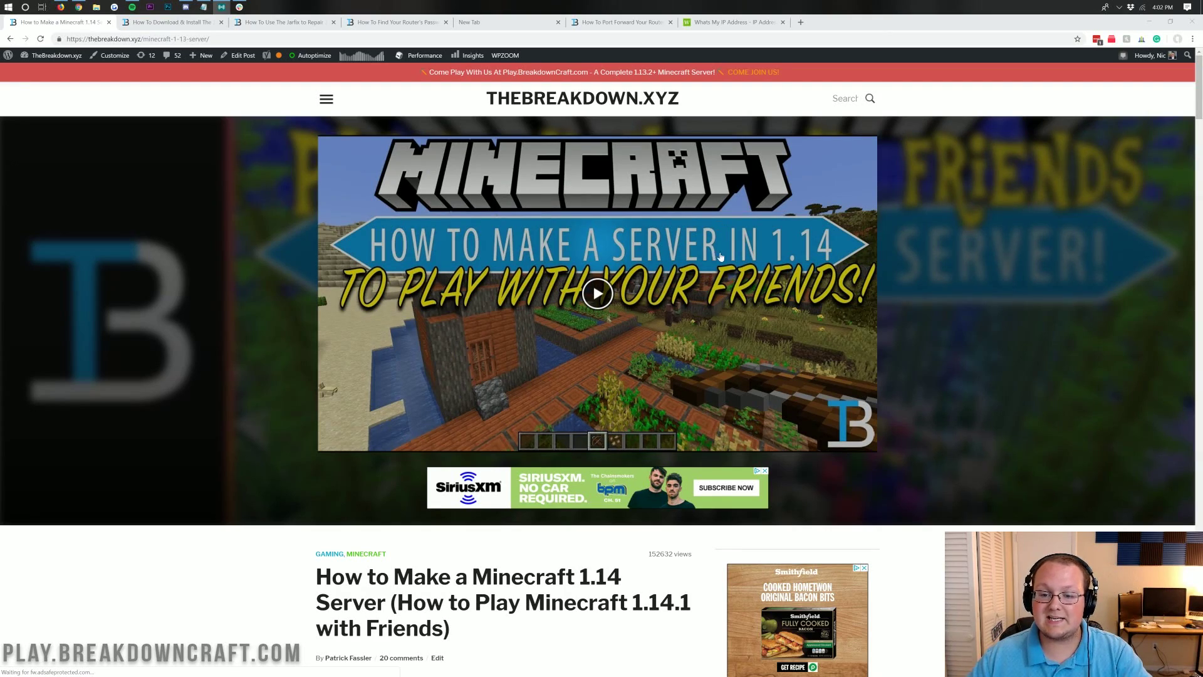
- Open the official Minecraft server download page from Step 1 of the server tutorial article
scroll(501, 200, down, 4)
scroll(460, 231, down, 2)
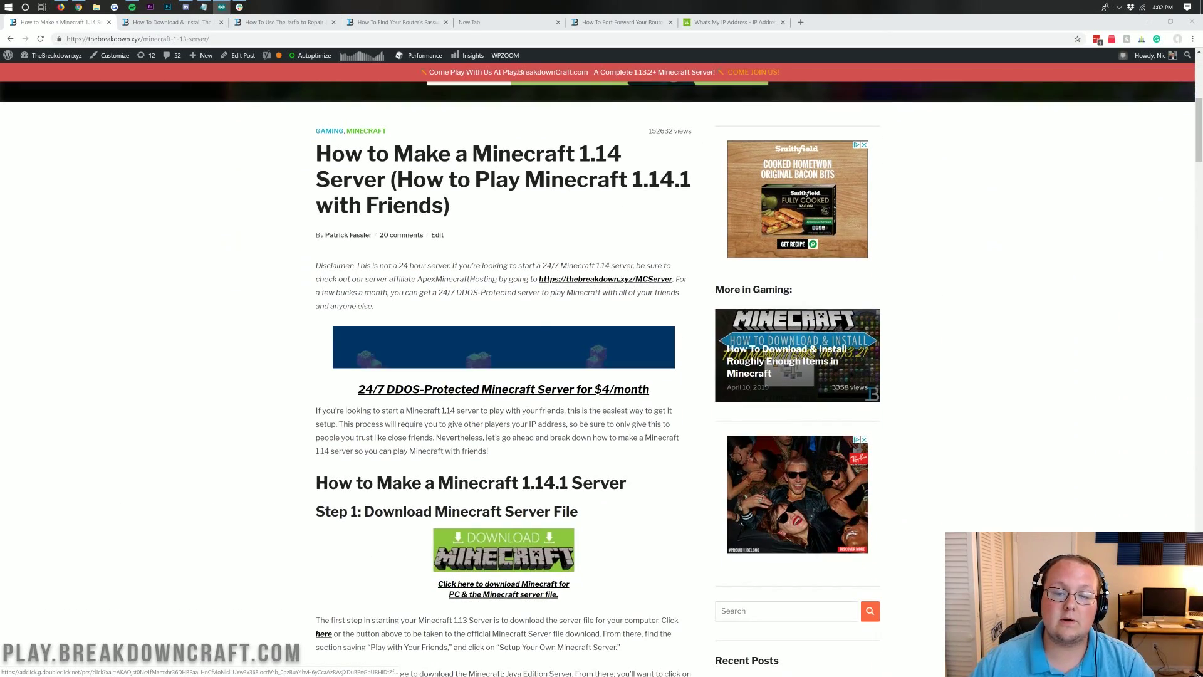
scroll(460, 231, down, 5)
scroll(502, 376, down, 12)
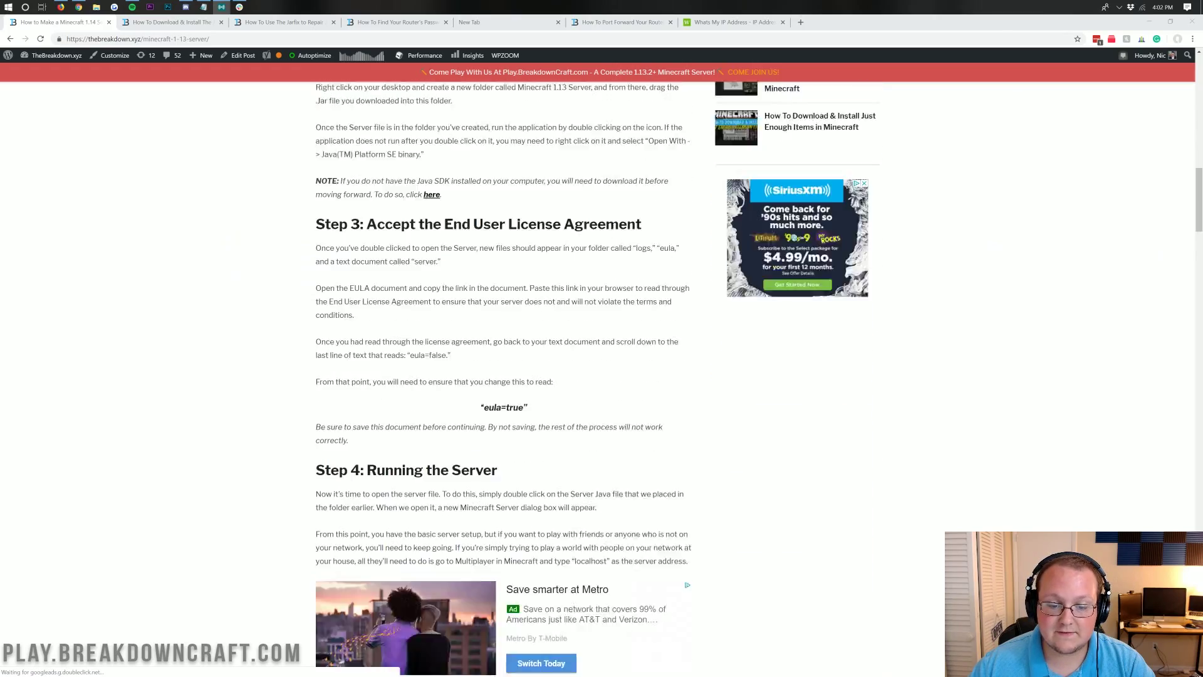
scroll(501, 376, up, 11)
scroll(497, 316, up, 4)
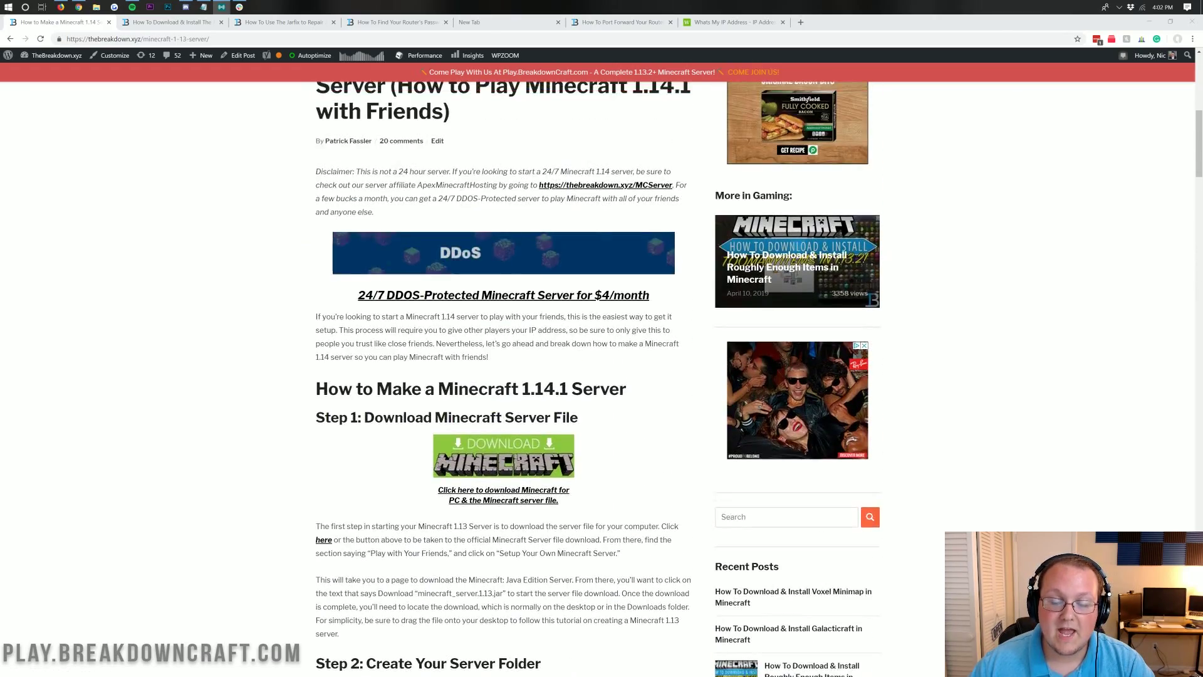
scroll(497, 315, down, 2)
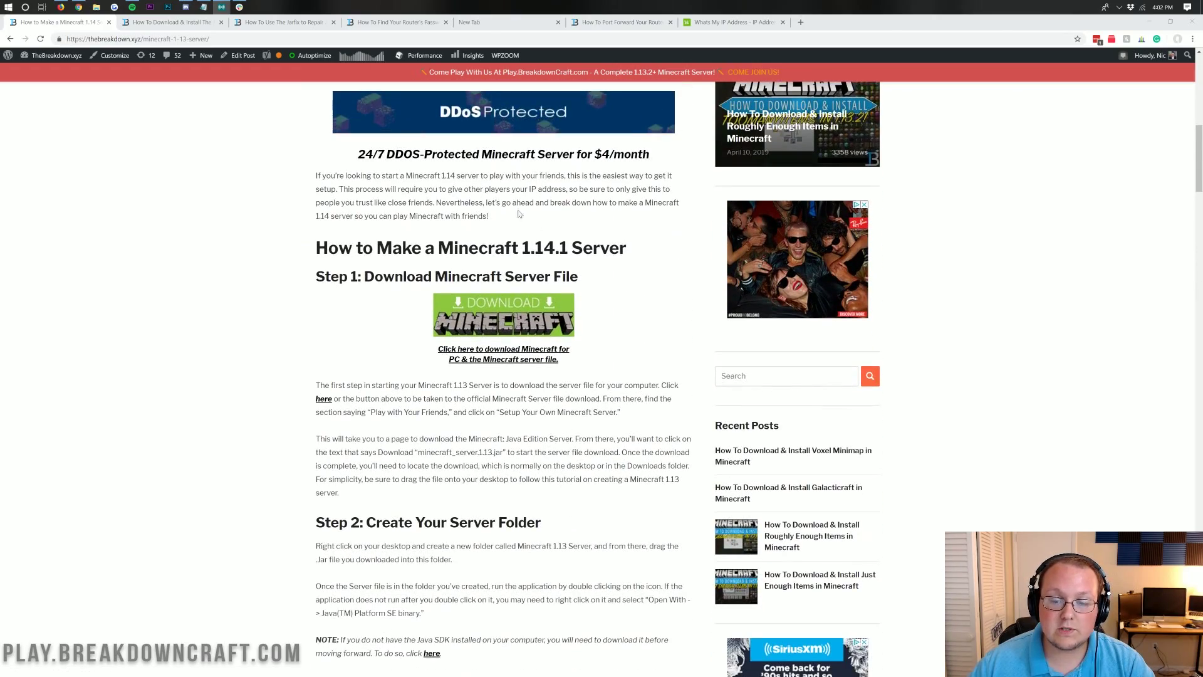
click(503, 355)
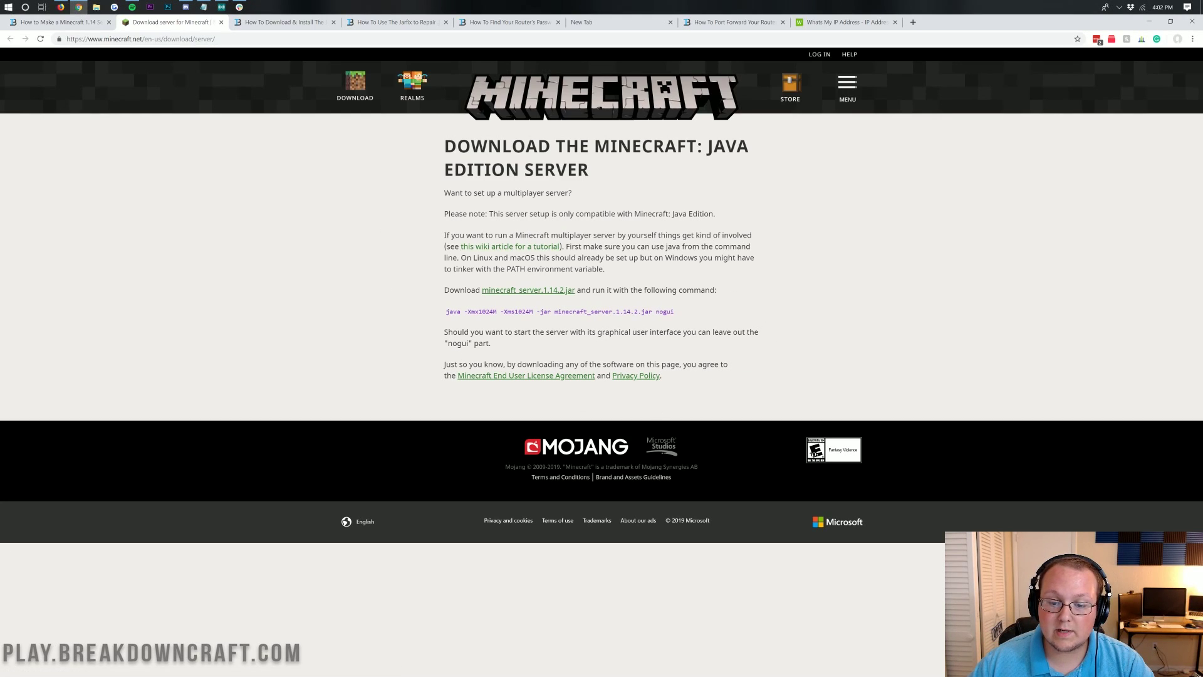
- Download minecraft_server.1.14.2.jar, choose to keep the file, and reposition server.jar on the desktop
click(545, 293)
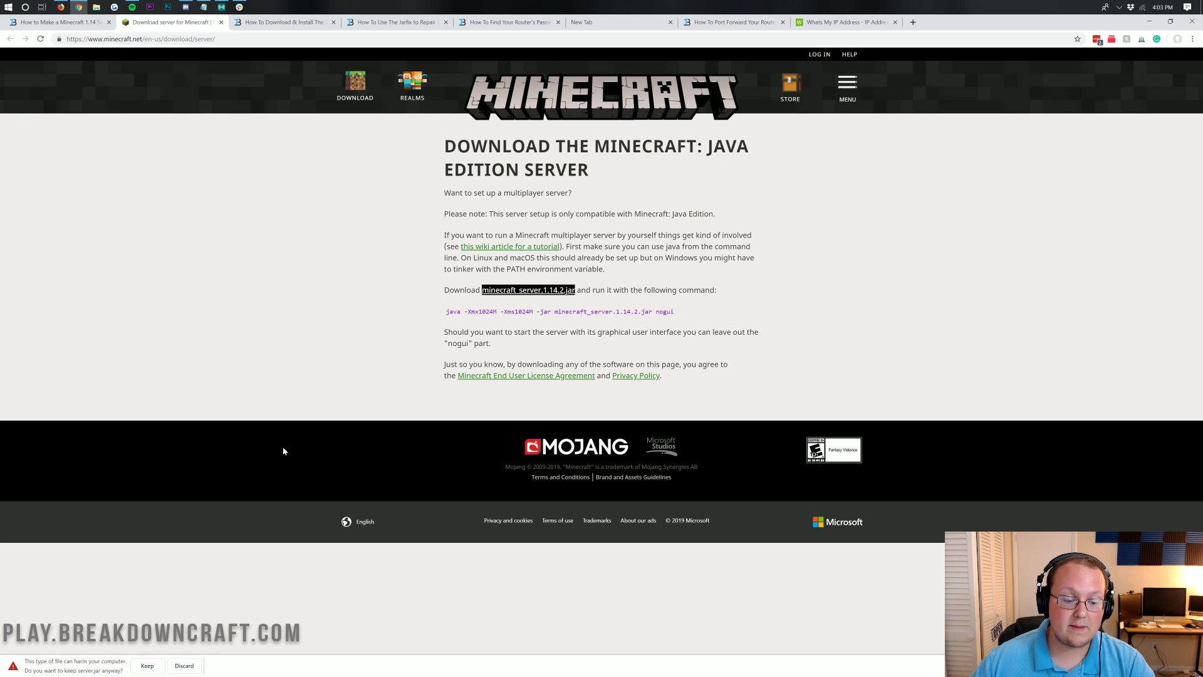
click(157, 668)
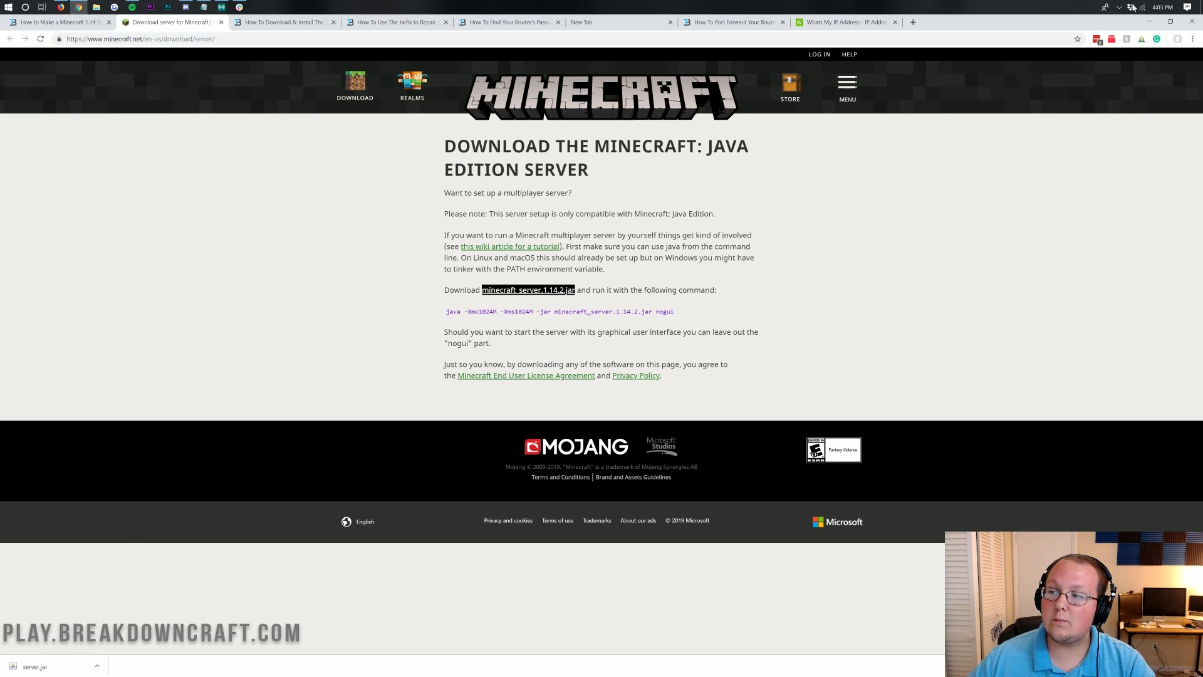
click(1150, 22)
drag(24, 28, 475, 81)
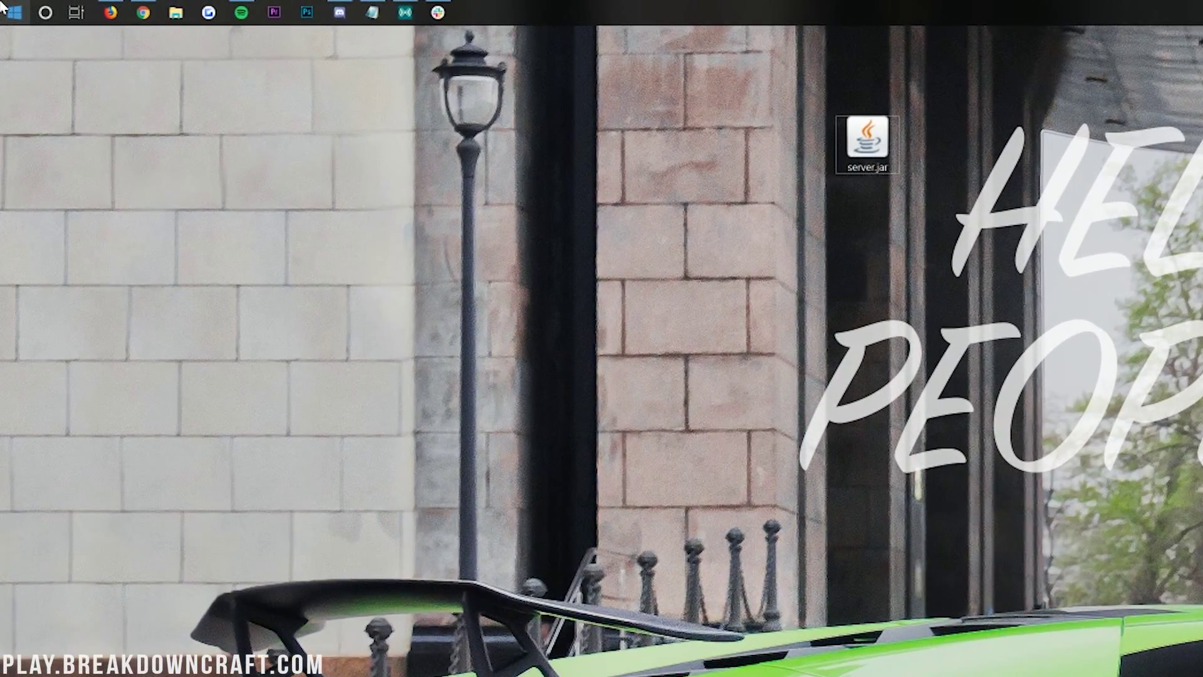
- Search Windows for the Downloads folder, view its contents and close it
click(3, 7)
text(downloads)
drag(228, 191, 112, 198)
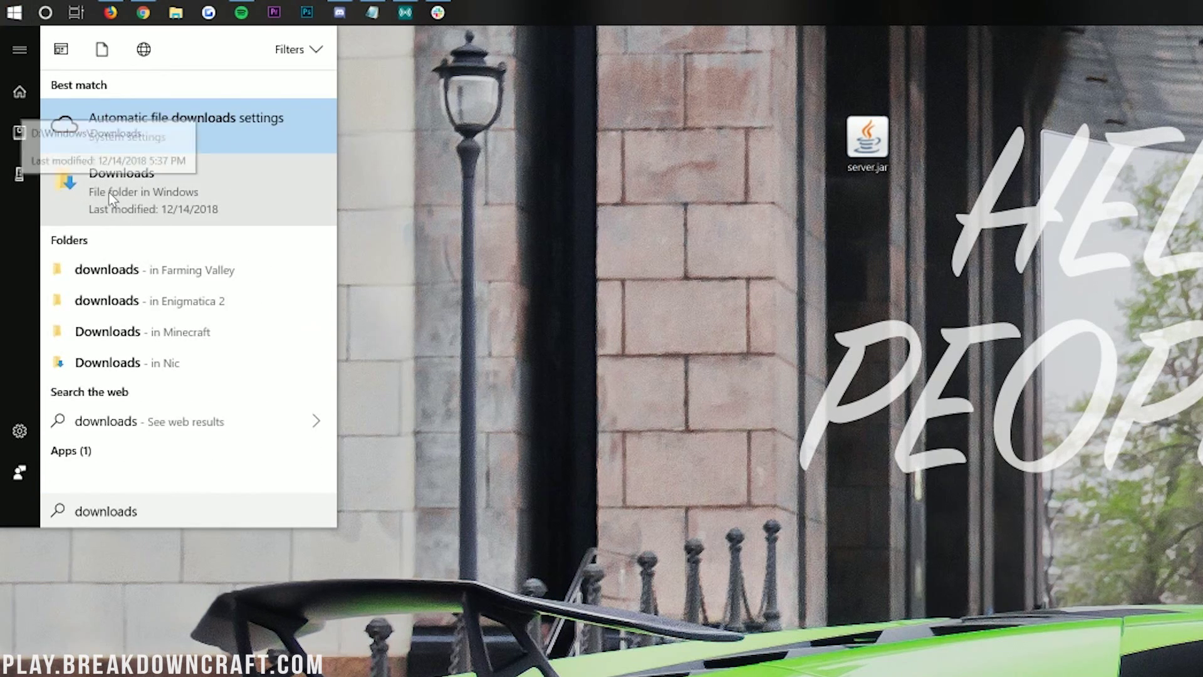
click(112, 198)
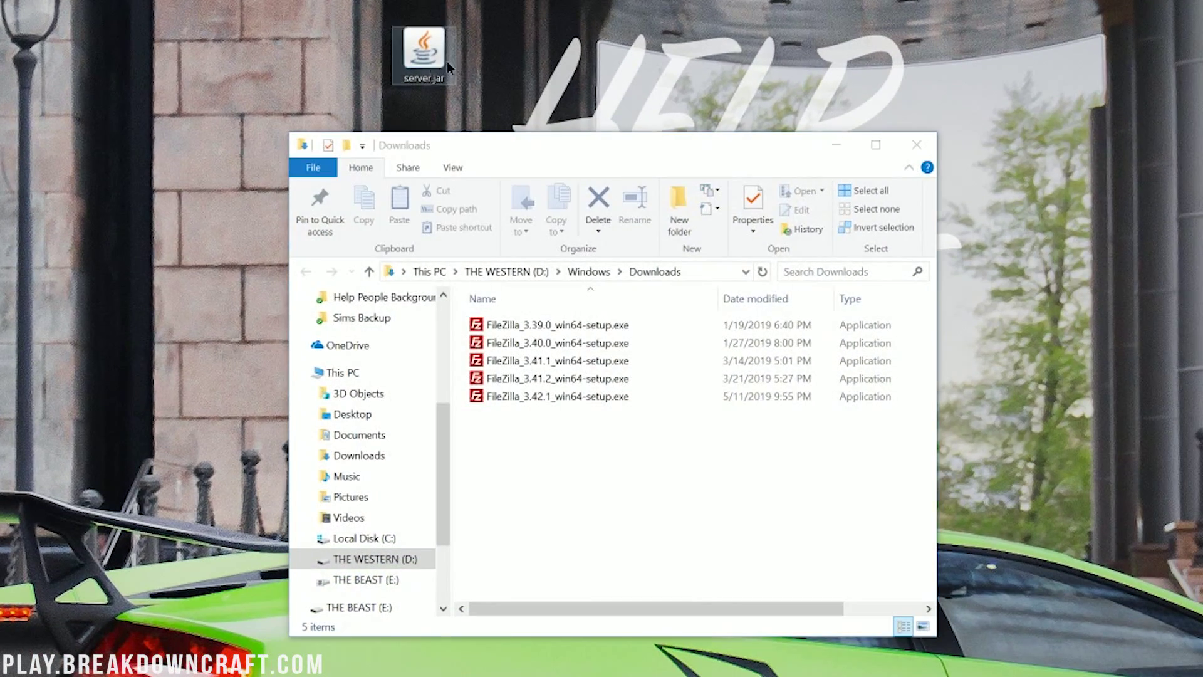
drag(877, 147, 1041, 551)
drag(599, 467, 451, 60)
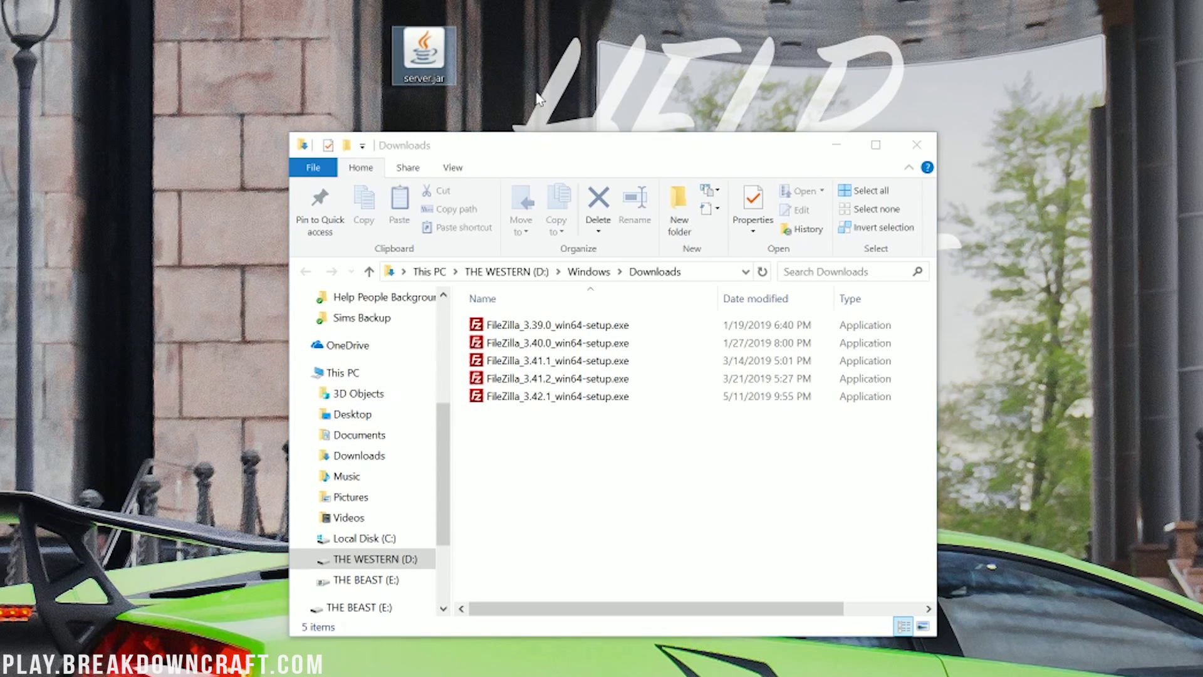
click(917, 145)
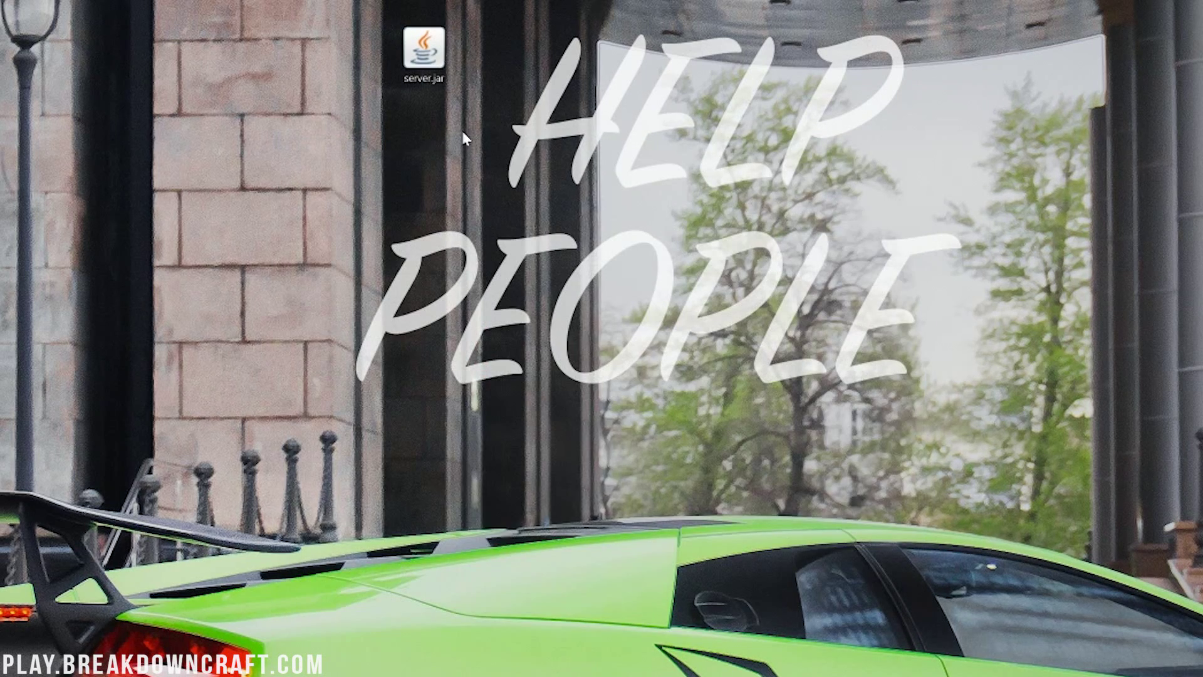
- Create a new desktop folder named Play.BreakdownCraft.com
right_click(373, 133)
mouse_move(483, 362)
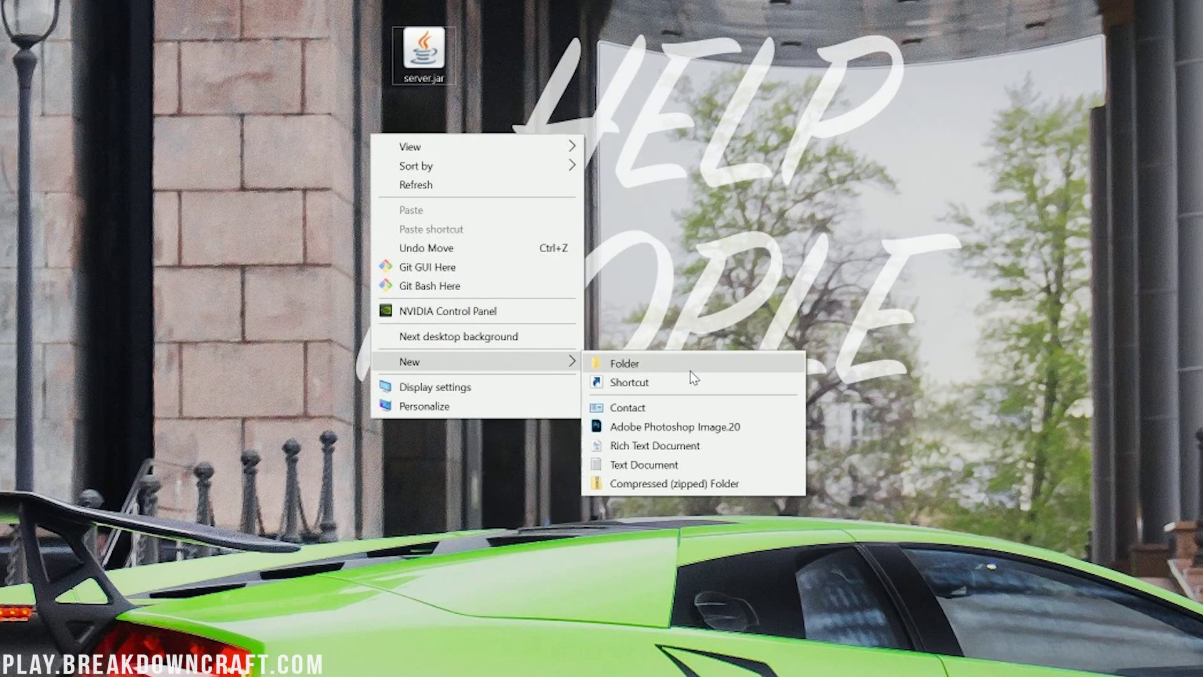
click(690, 371)
text(Pla)
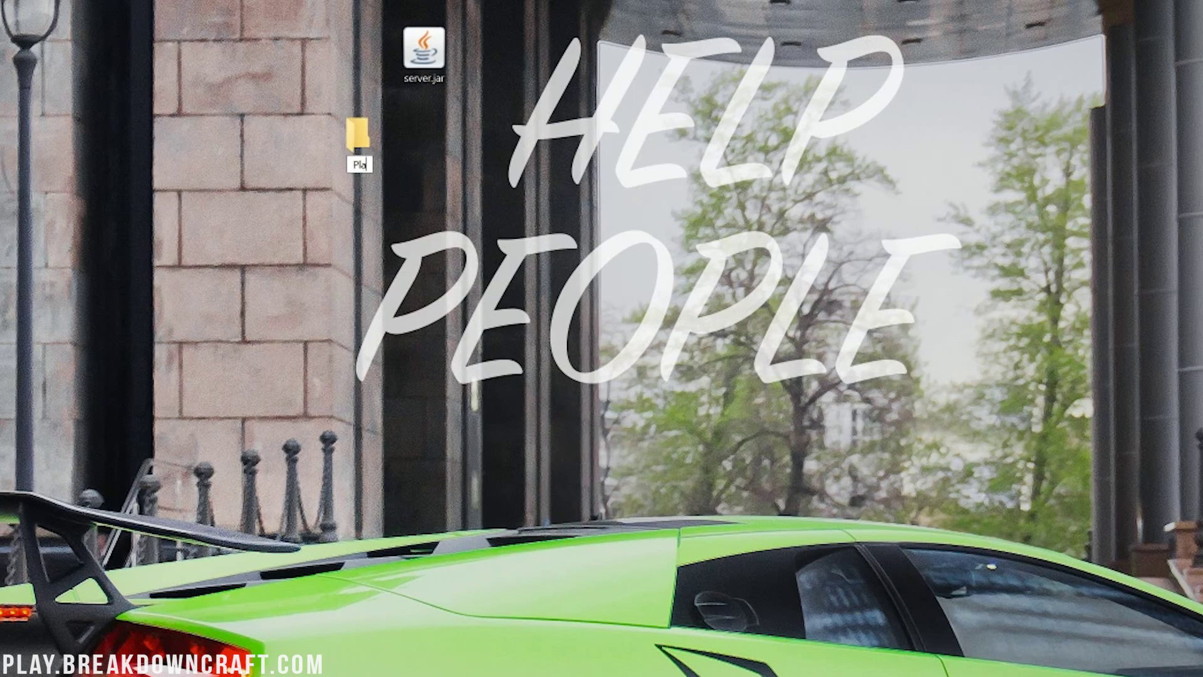
text(y.BreakdownCraft.com)
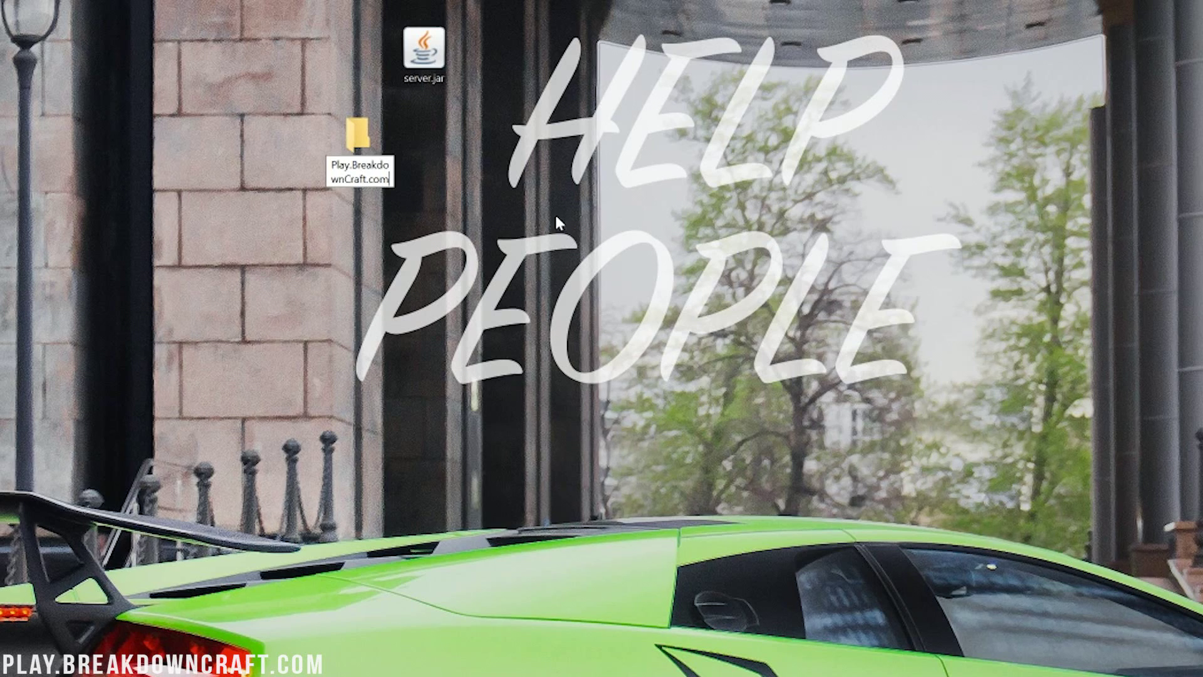
- Move server.jar from the desktop into the Play.BreakdownCraft.com folder and open the folder
click(448, 69)
drag(430, 58, 348, 146)
double_click(348, 145)
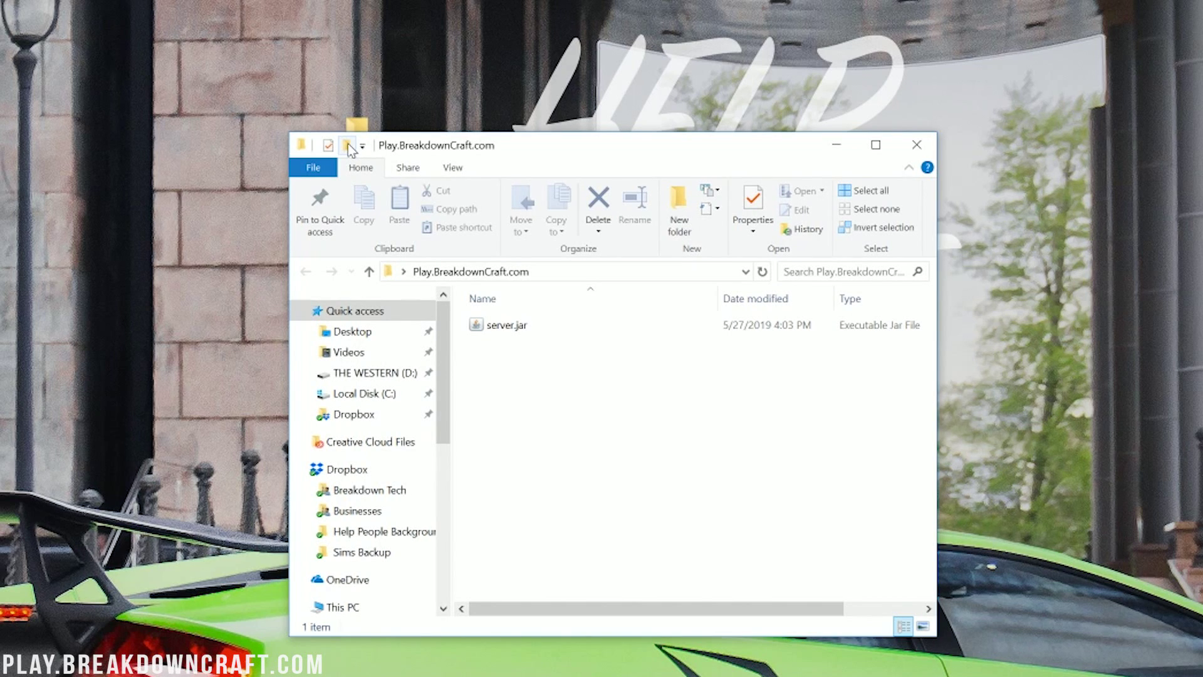
- Create a text document with its default name inside the Play.BreakdownCraft.com folder
right_click(486, 381)
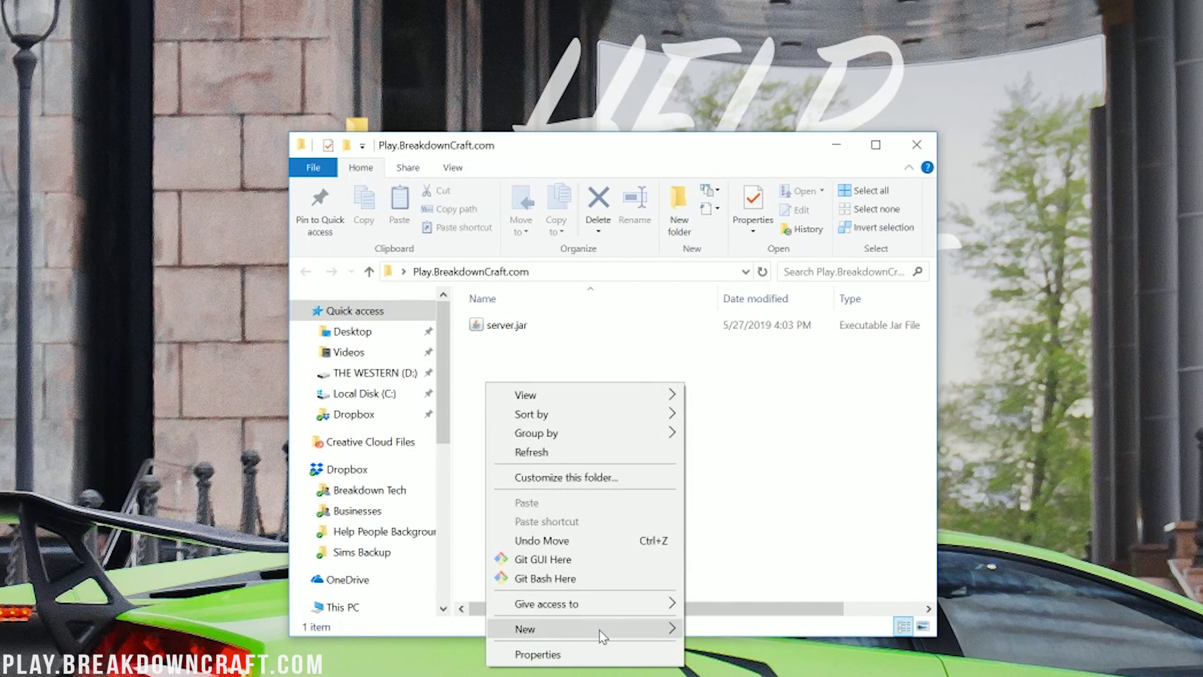
mouse_move(599, 630)
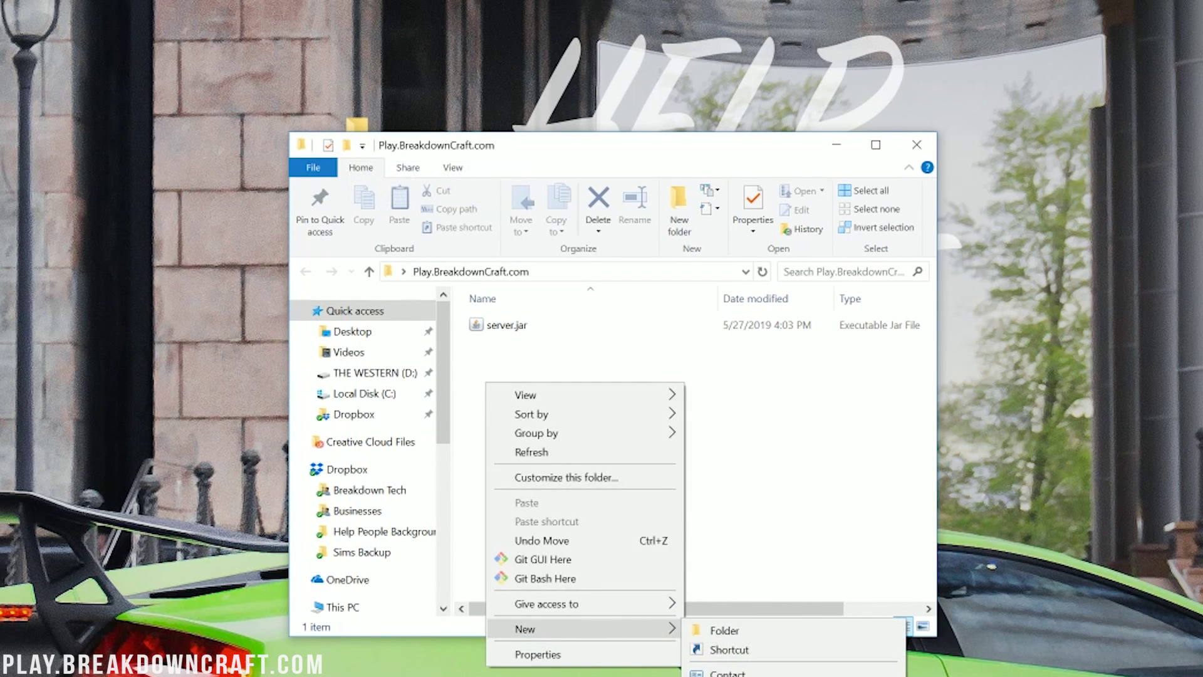
click(727, 674)
click(599, 421)
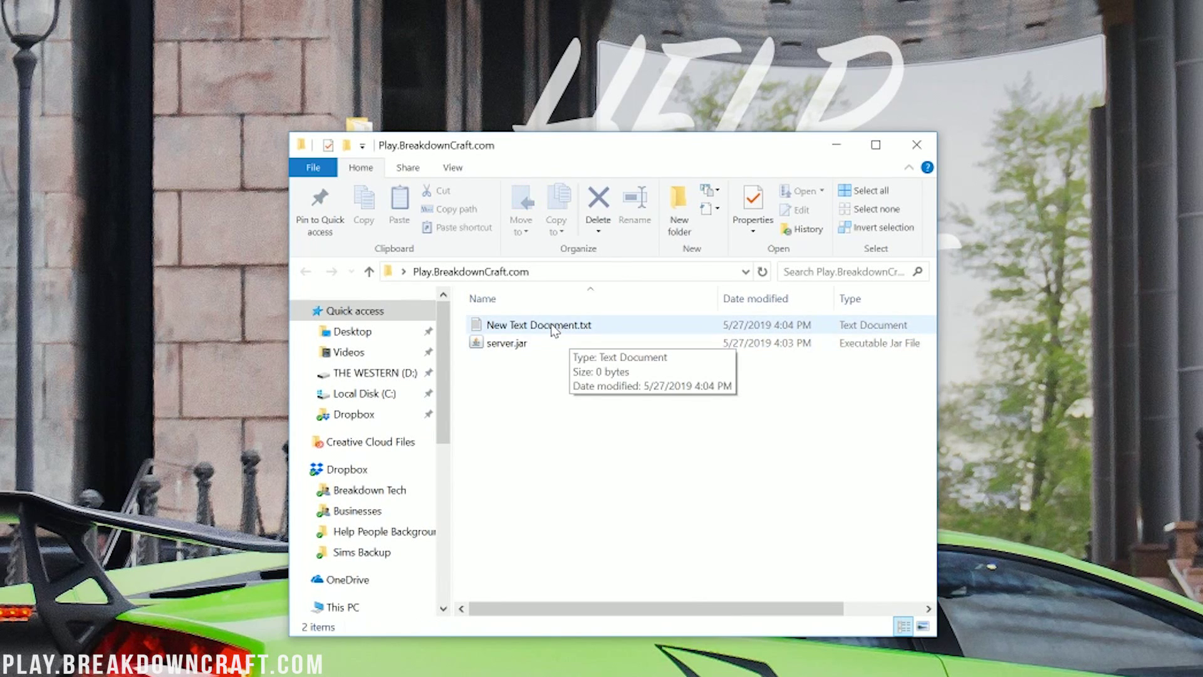
- Open the new text document in Notepad and place the notes with the 1GB to 4GB server launch commands beside it
double_click(554, 327)
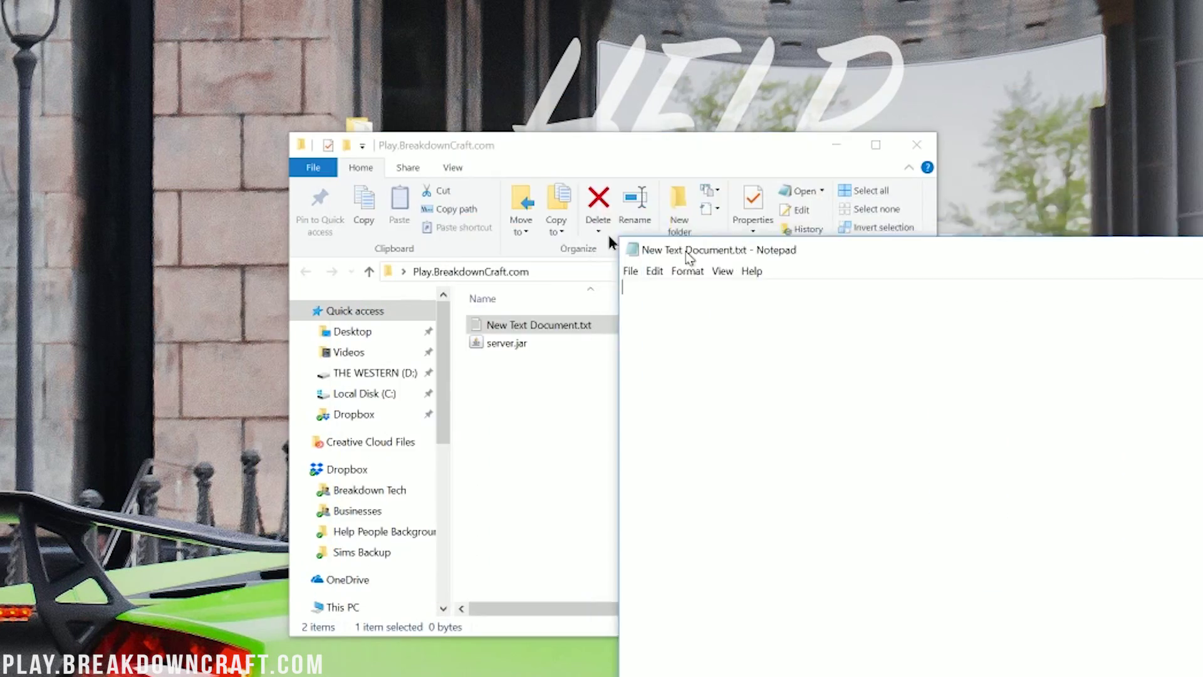
drag(690, 320, 264, 151)
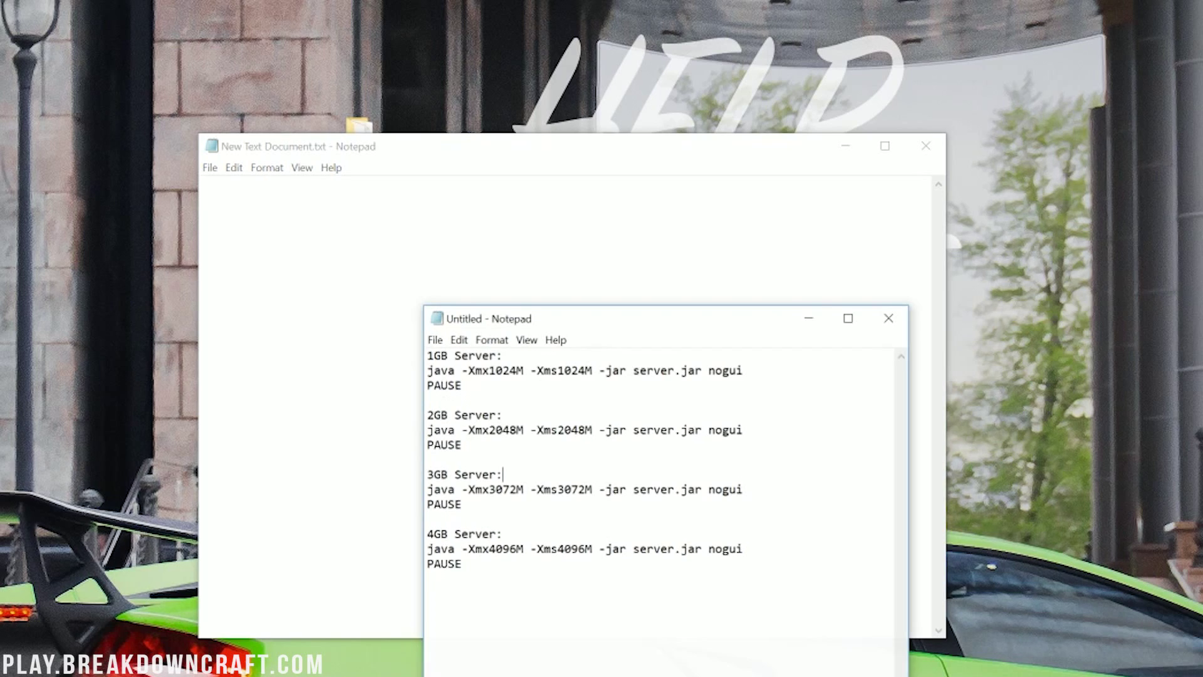
drag(612, 313, 750, 146)
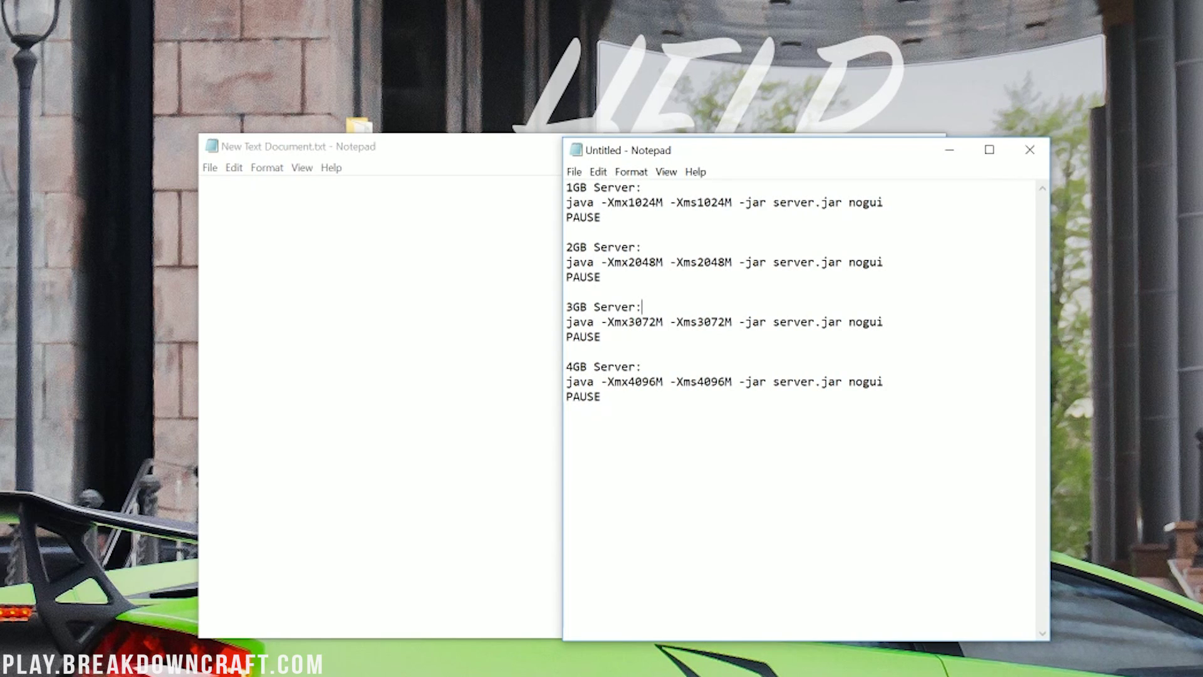
- Go through the 1GB and 2GB server launch commands in the notes by highlighting each one
drag(621, 262, 573, 262)
click(572, 262)
key(shift+Up)
key(shift+Home)
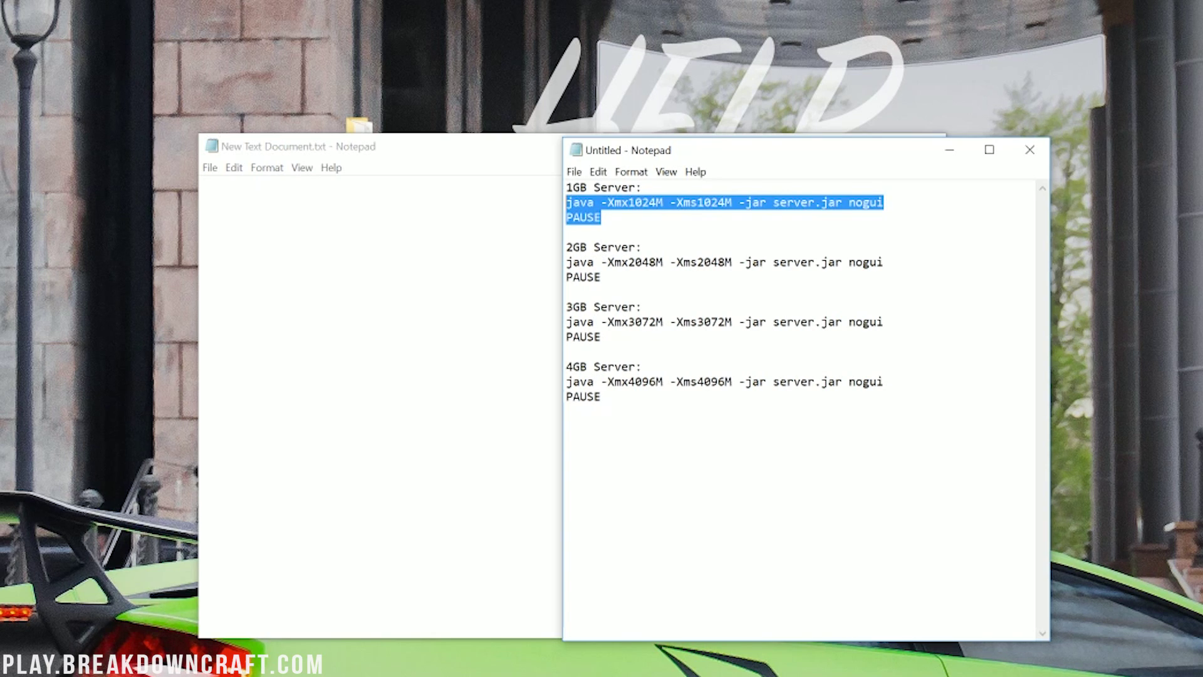
click(601, 277)
key(shift+Home)
key(shift+Up)
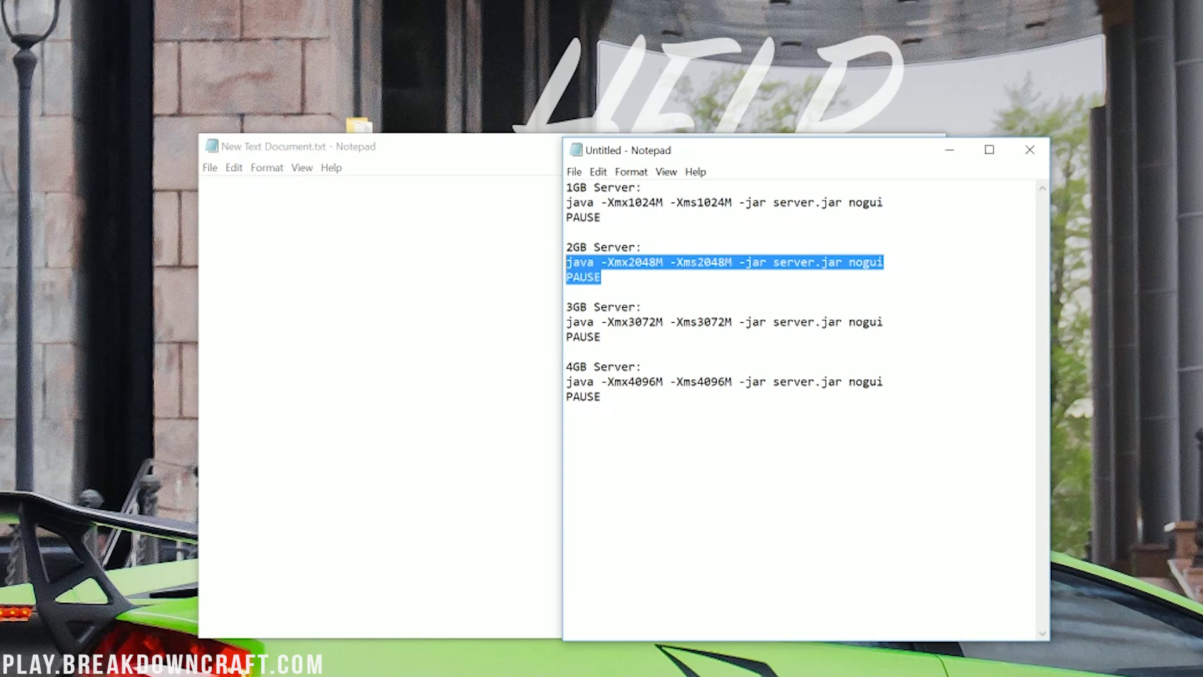
- Copy the 4GB launch command with its PAUSE line from the notes into New Text Document.txt
click(601, 396)
key(shift+Home)
key(shift+Up)
key(ctrl+c)
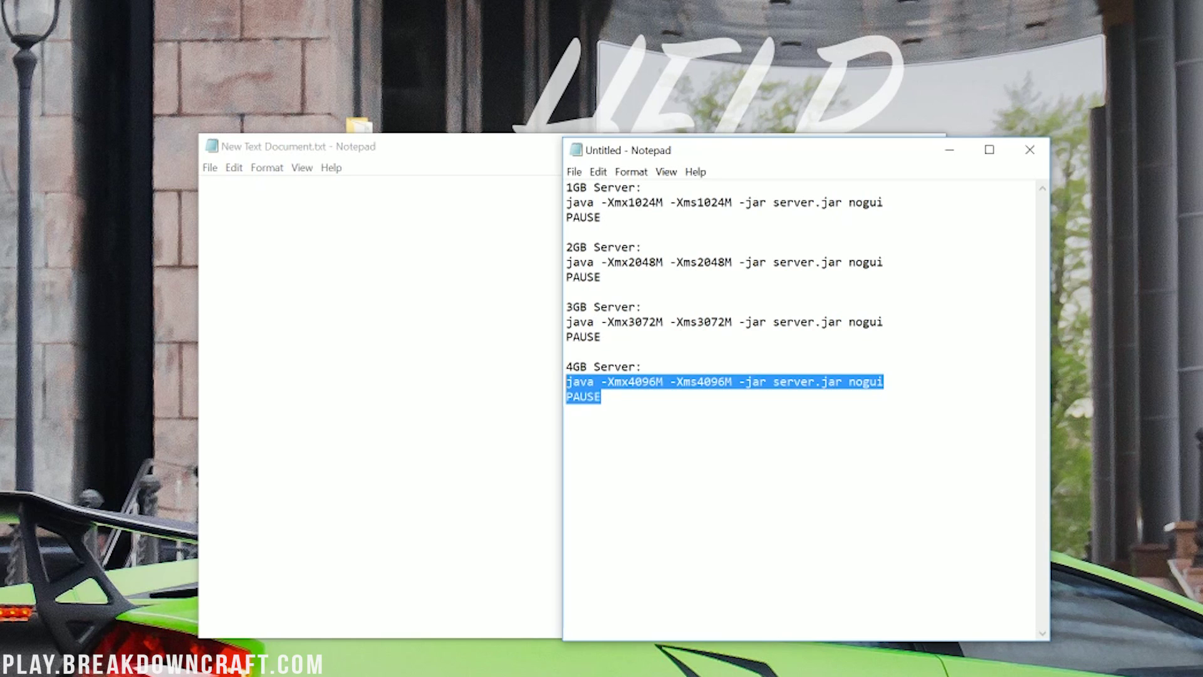
key(alt+Tab)
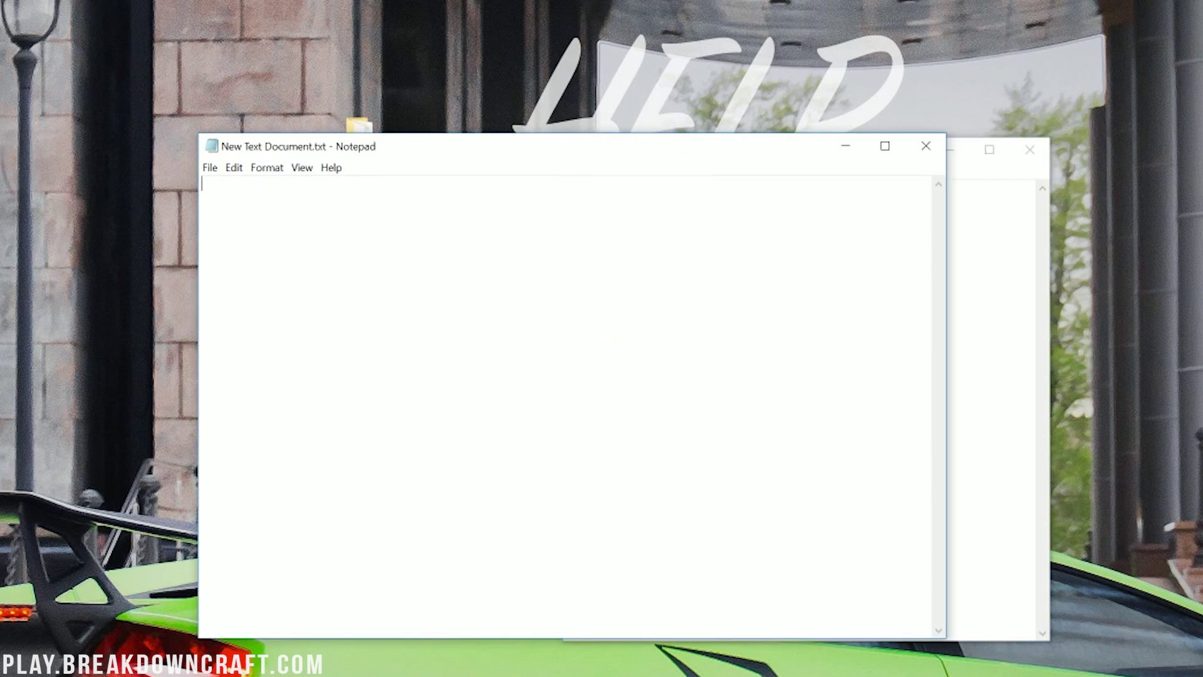
key(alt+Tab)
key(ctrl+v)
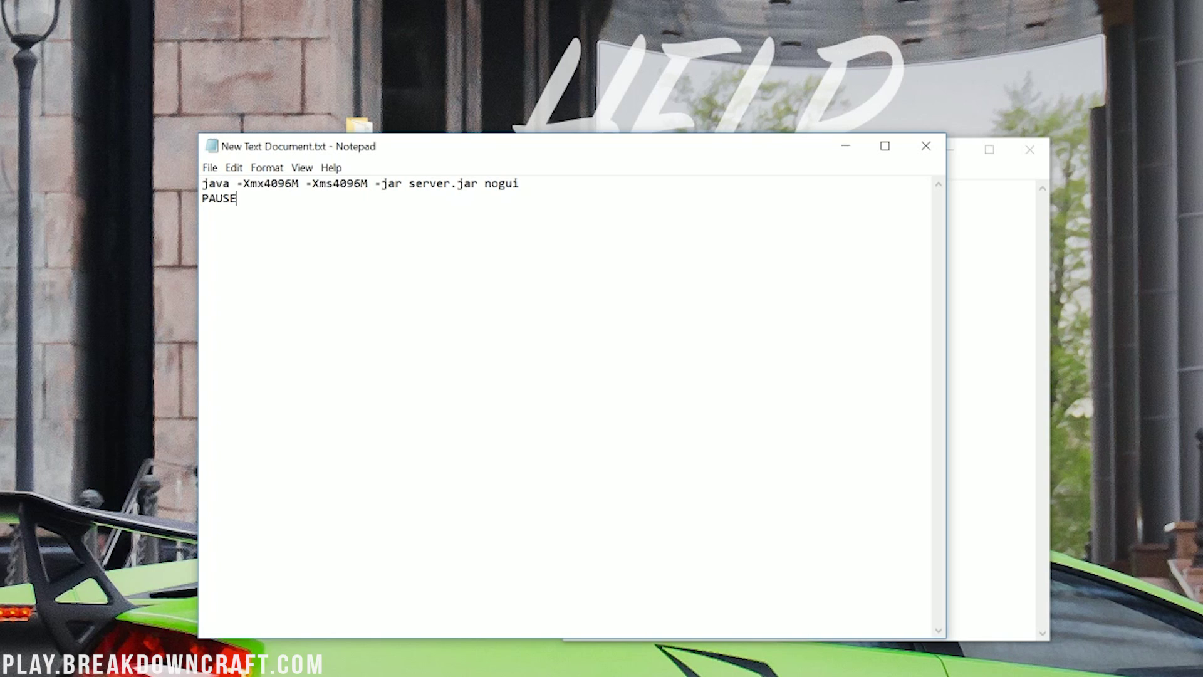
- Save the document as run.bat with the All Files type in the Play.BreakdownCraft.com folder, and close it
click(208, 168)
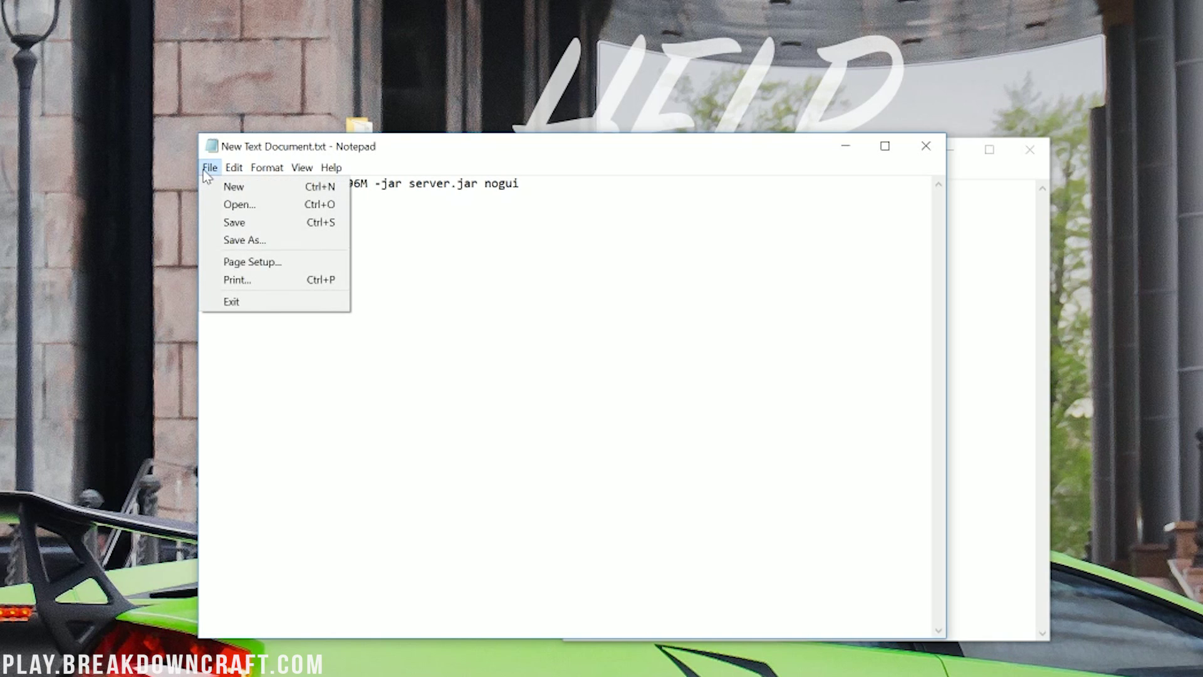
click(268, 239)
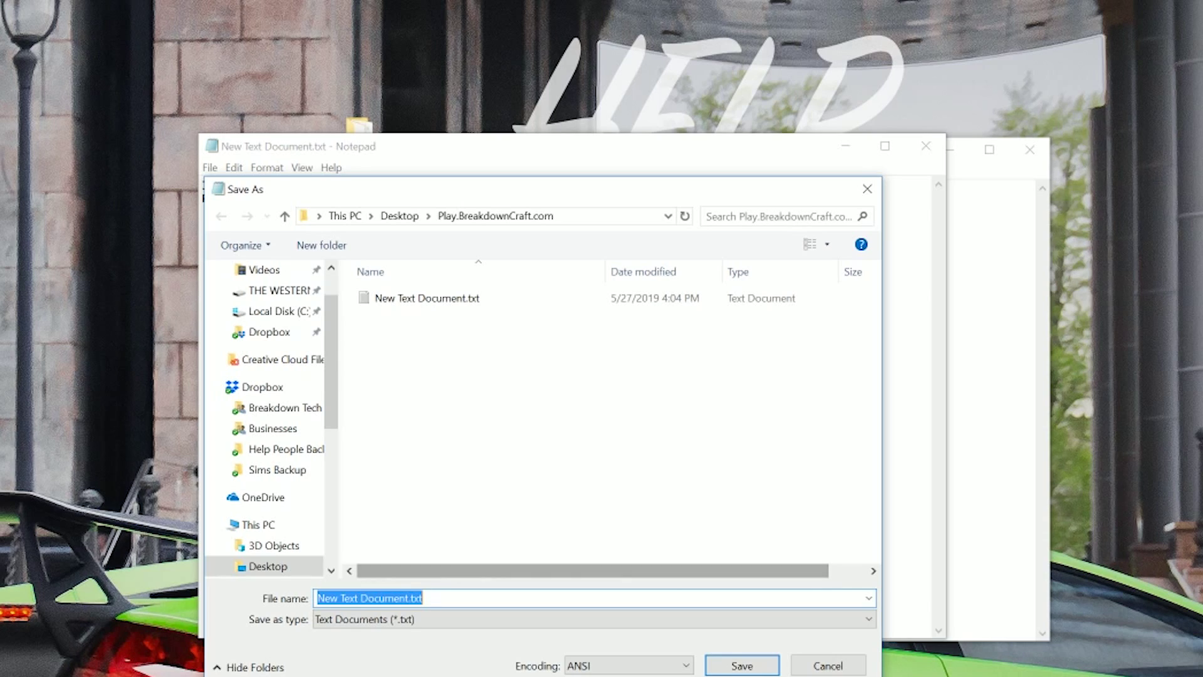
text(run.bat)
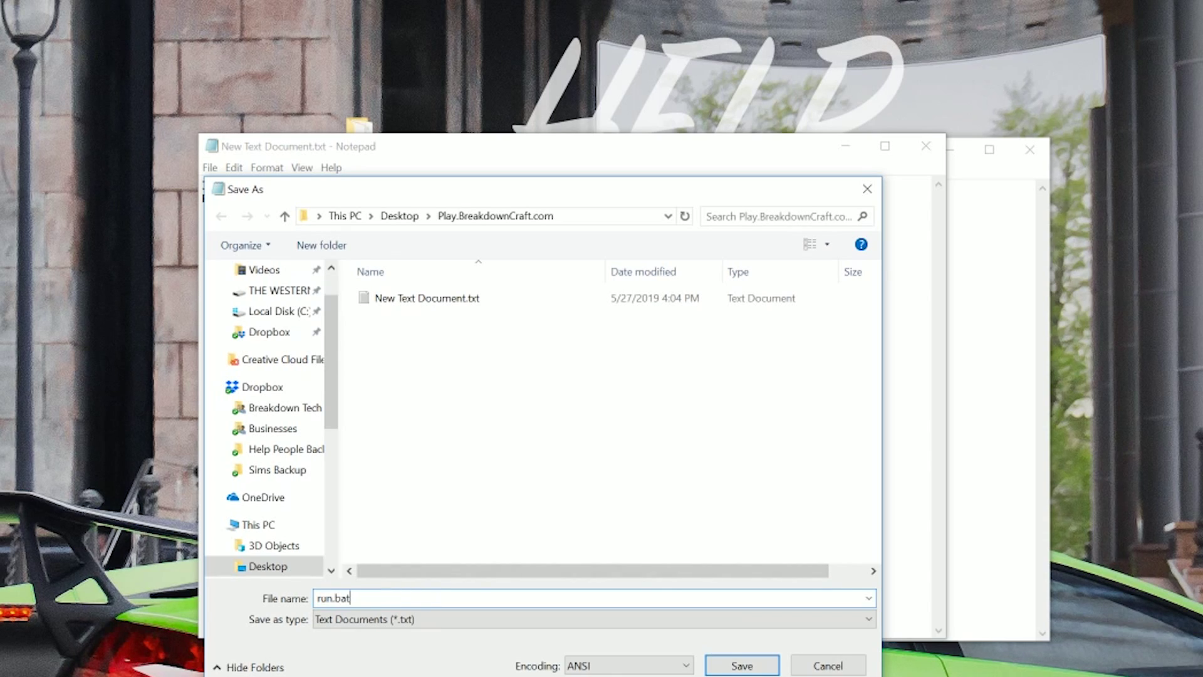
click(347, 619)
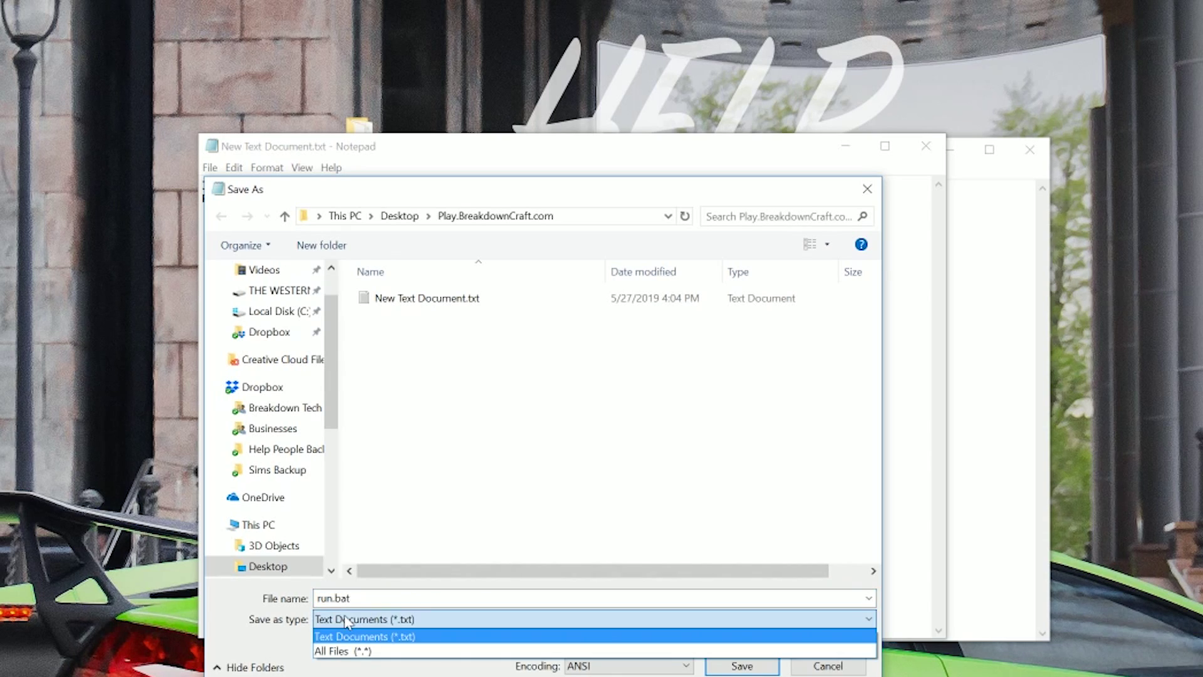
click(349, 651)
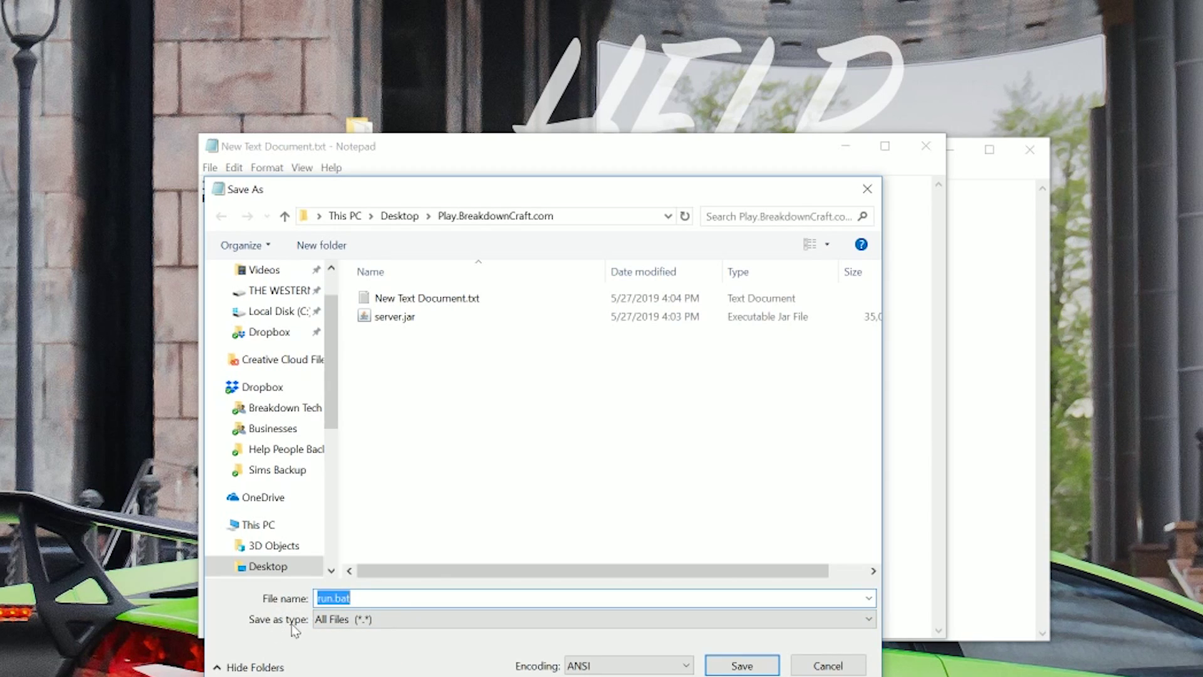
click(766, 668)
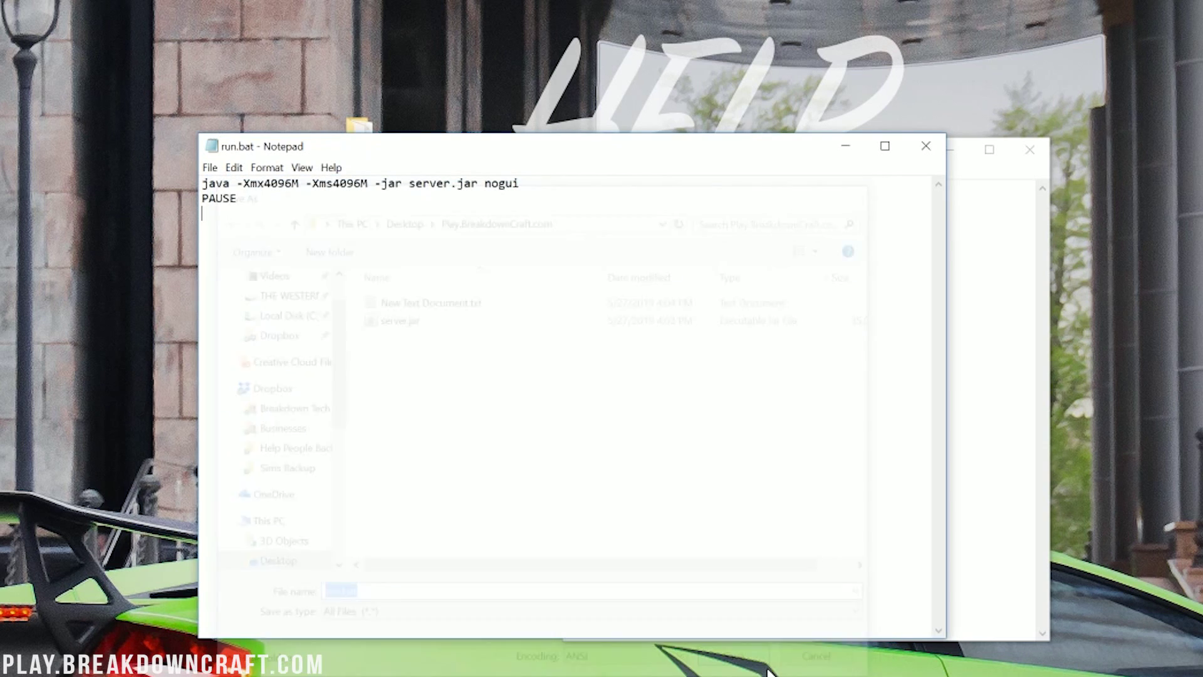
click(943, 149)
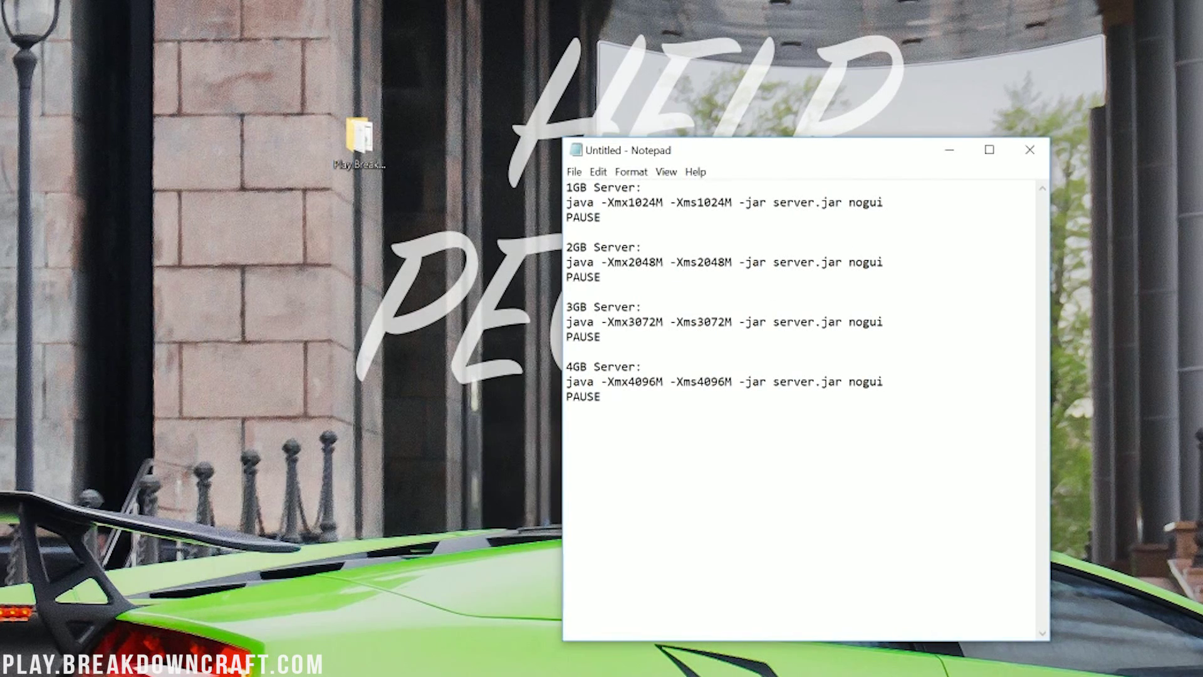
- Open the Play.BreakdownCraft.com folder and delete New Text Document.txt from it
double_click(359, 138)
click(508, 346)
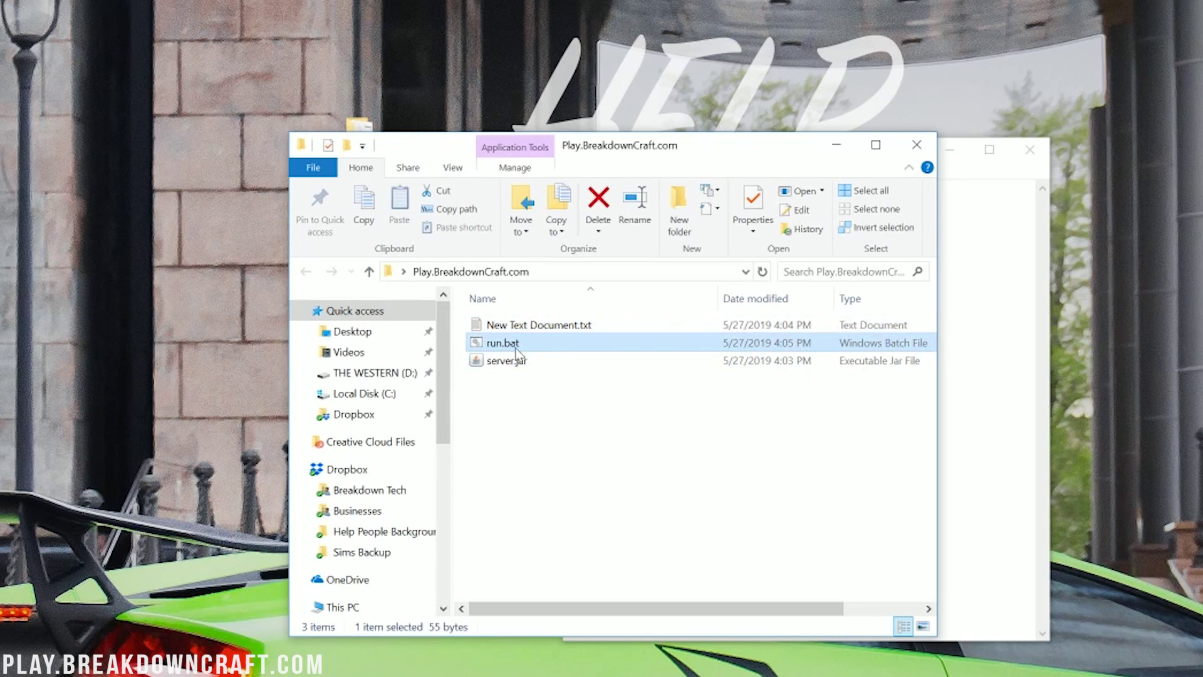
right_click(495, 325)
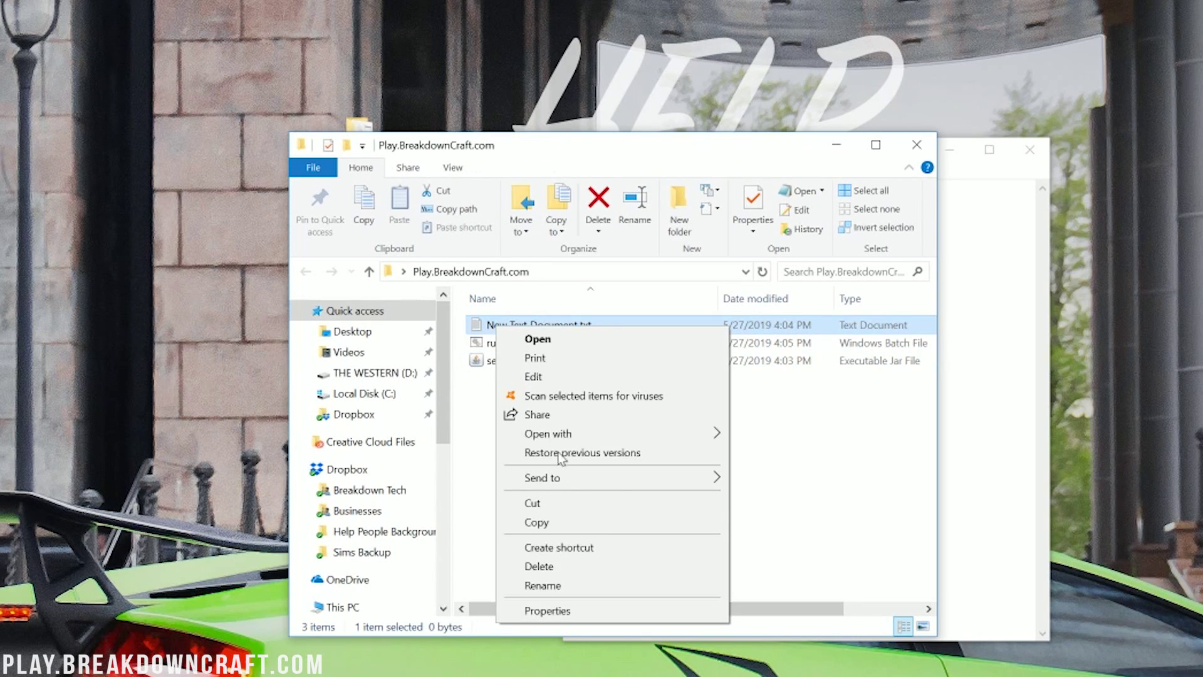
click(551, 564)
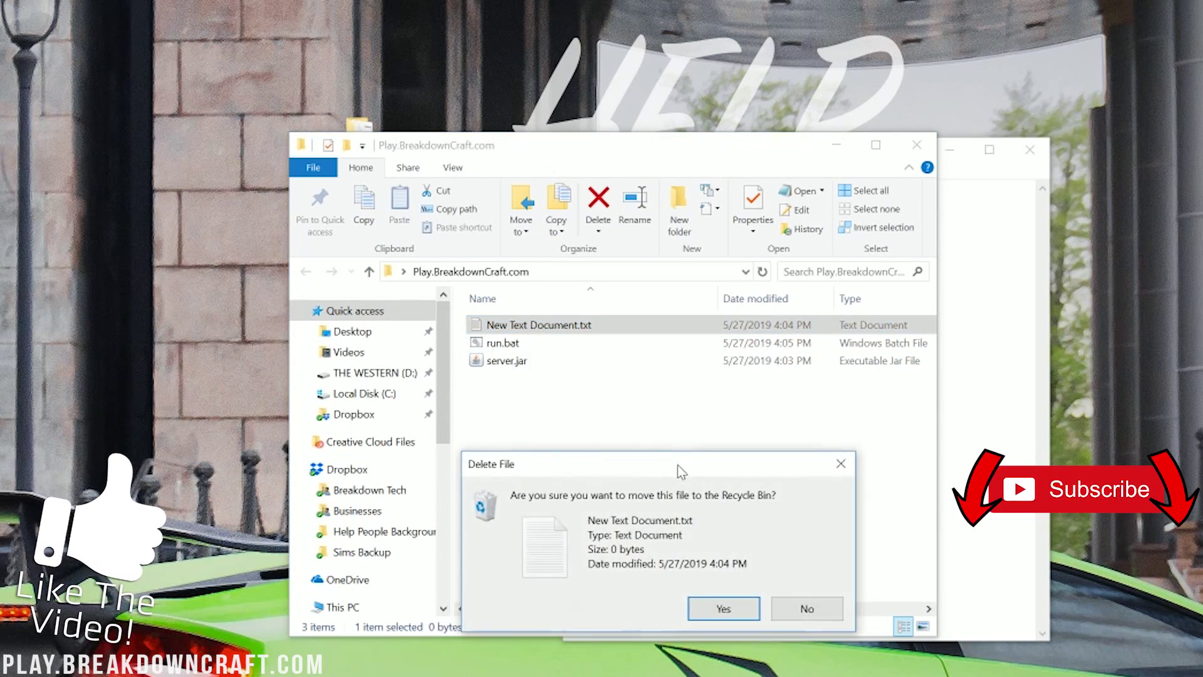
click(724, 609)
- Run run.bat to generate the initial server files, dismiss its console and select eula.txt
click(519, 324)
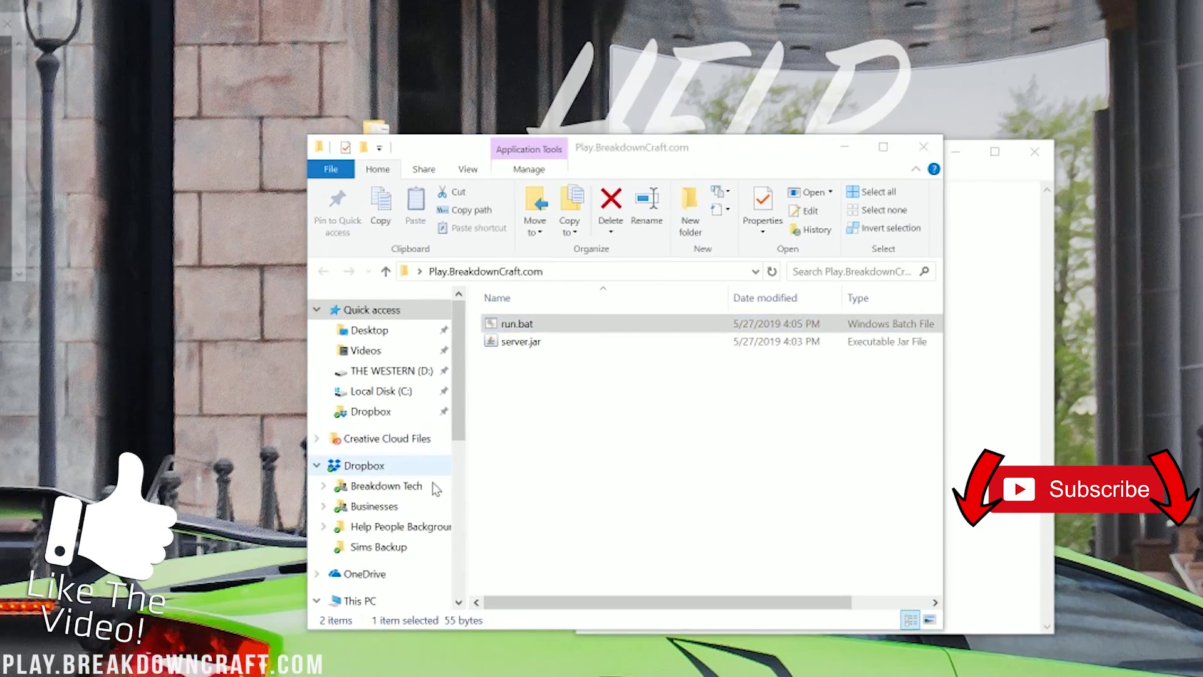
key(Return)
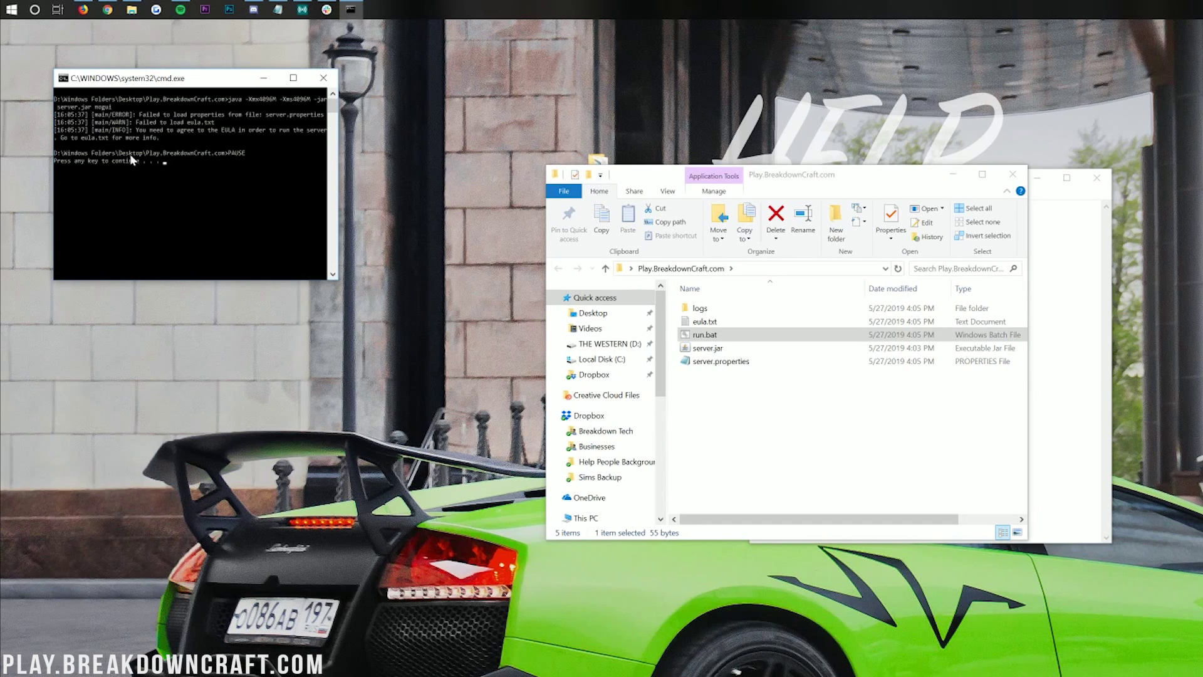
key(Return)
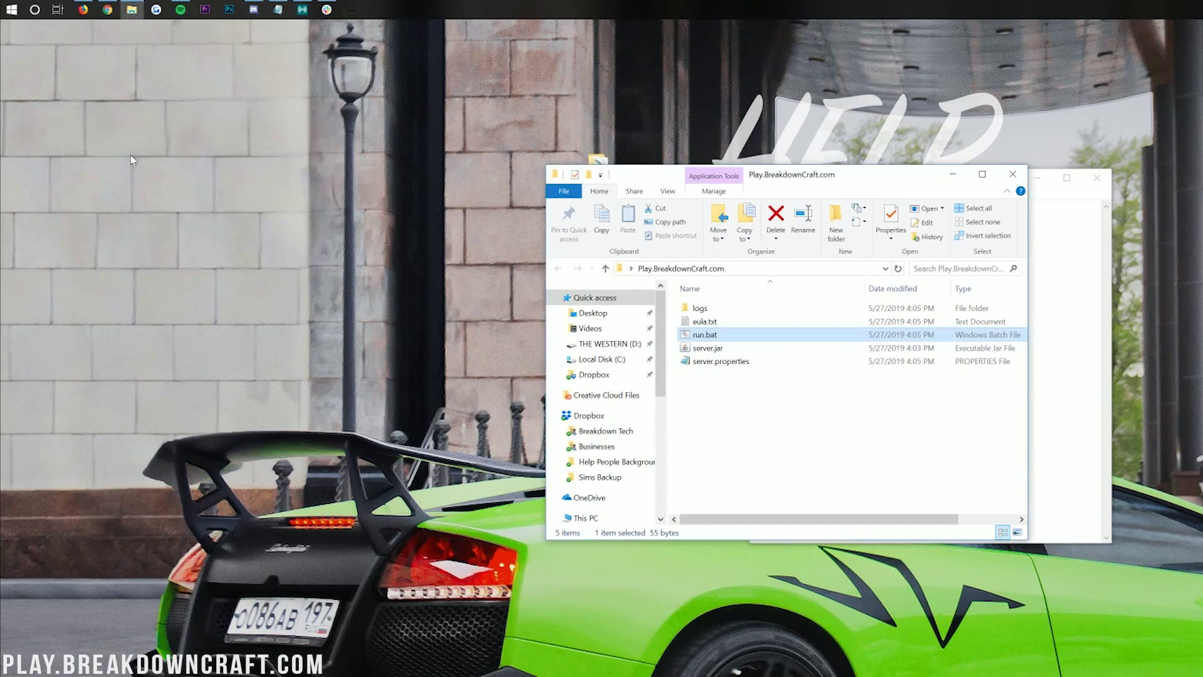
click(724, 425)
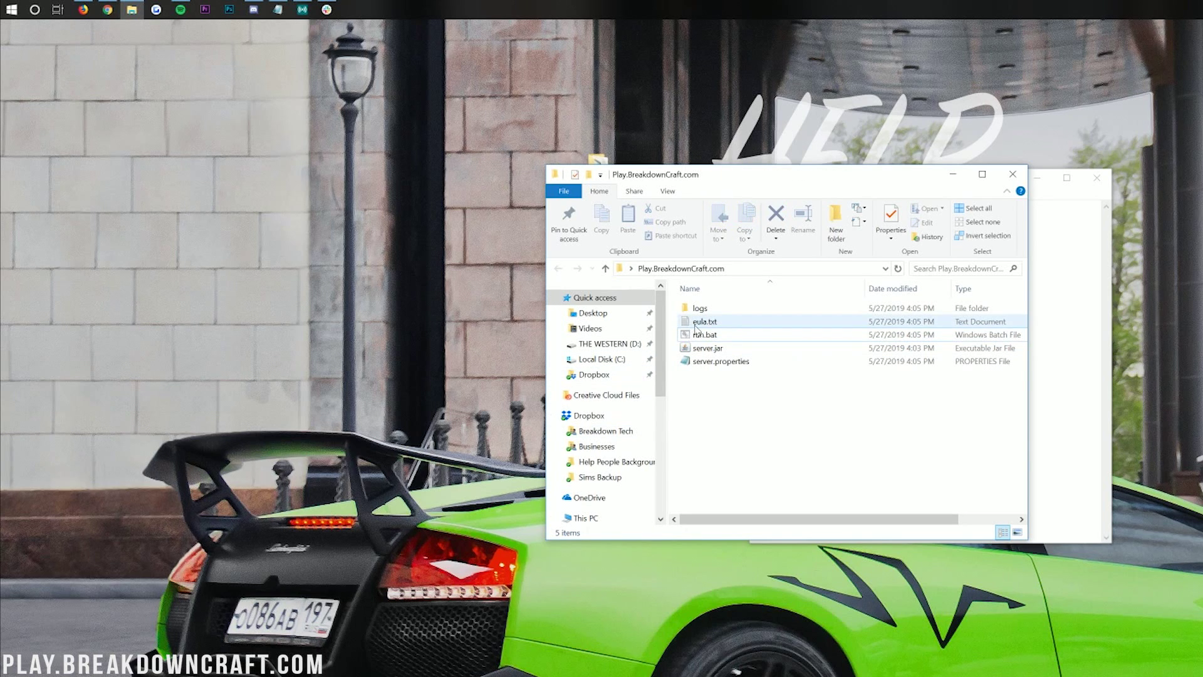
click(702, 325)
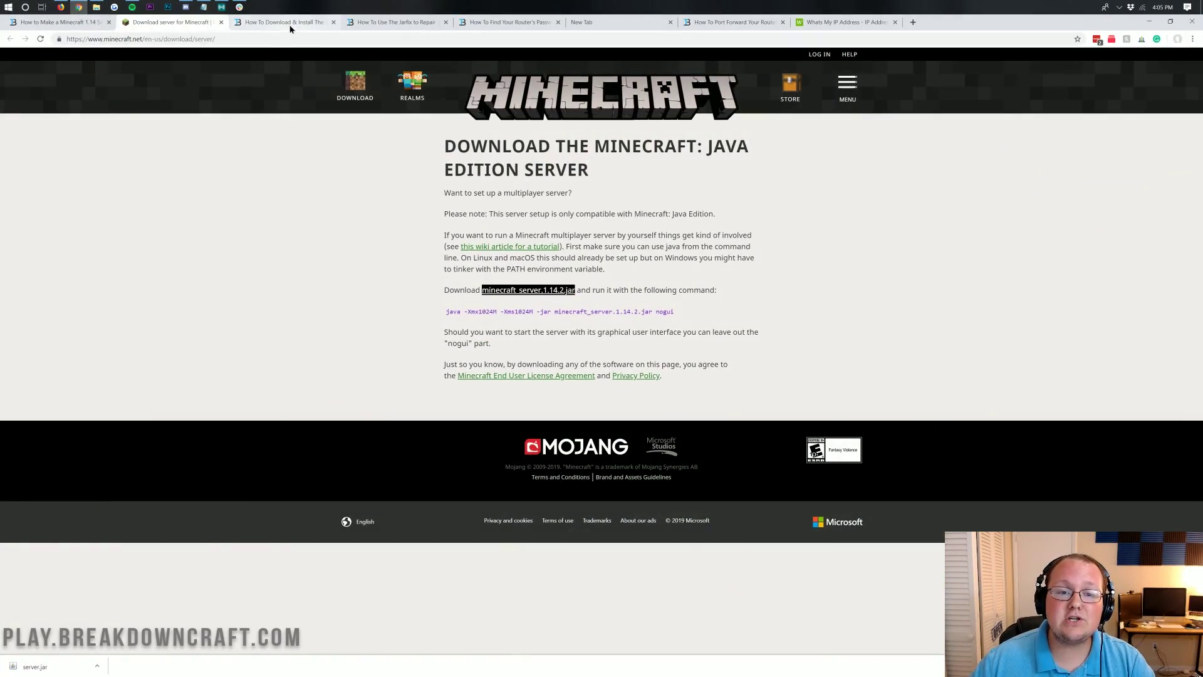
- Switch to the browser and review the guides on installing the Java SE Development Kit and using Jarfix
click(291, 26)
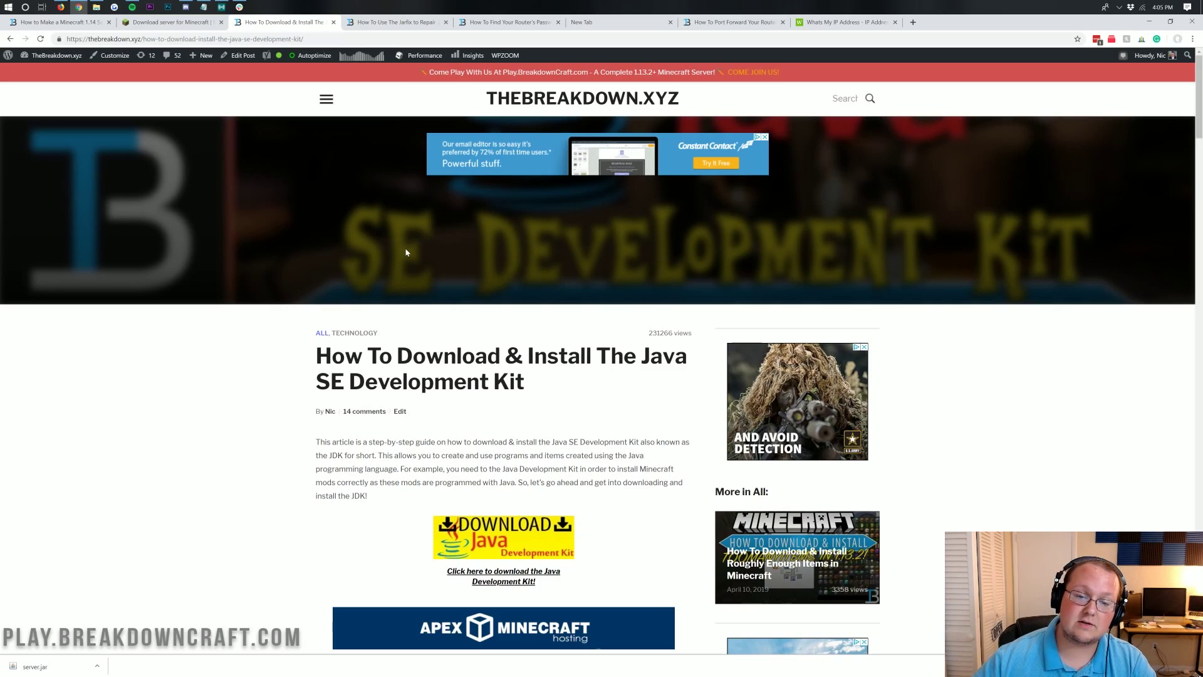
scroll(406, 252, down, 13)
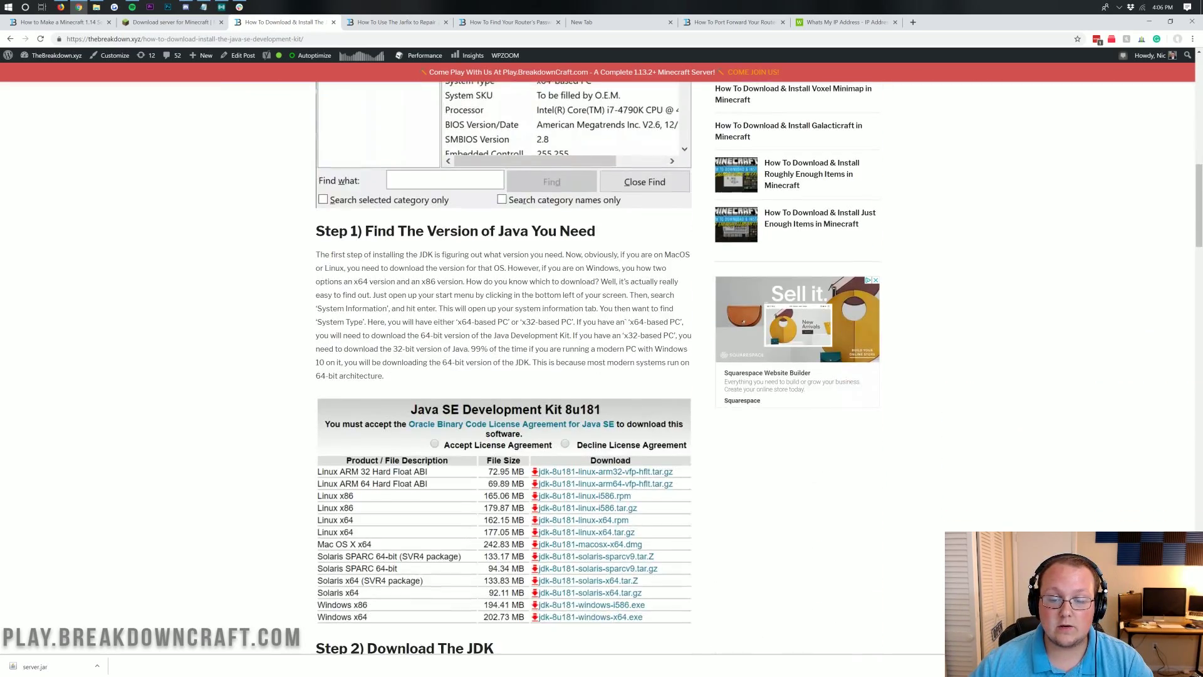
scroll(440, 223, up, 20)
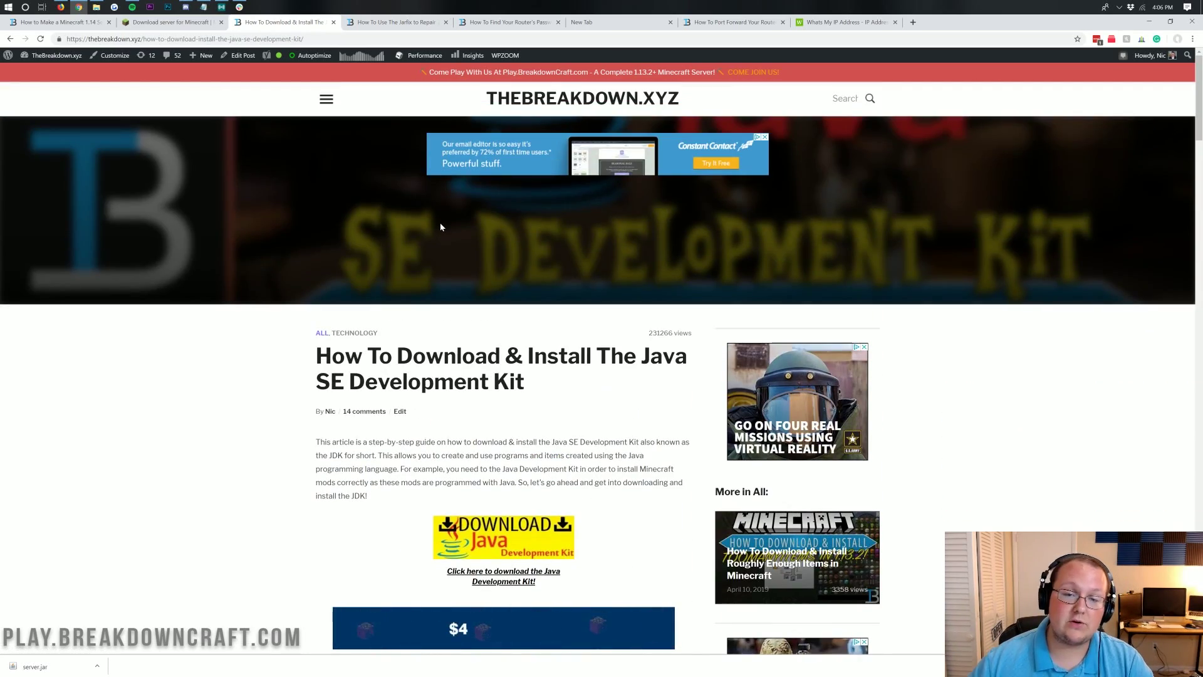
click(386, 25)
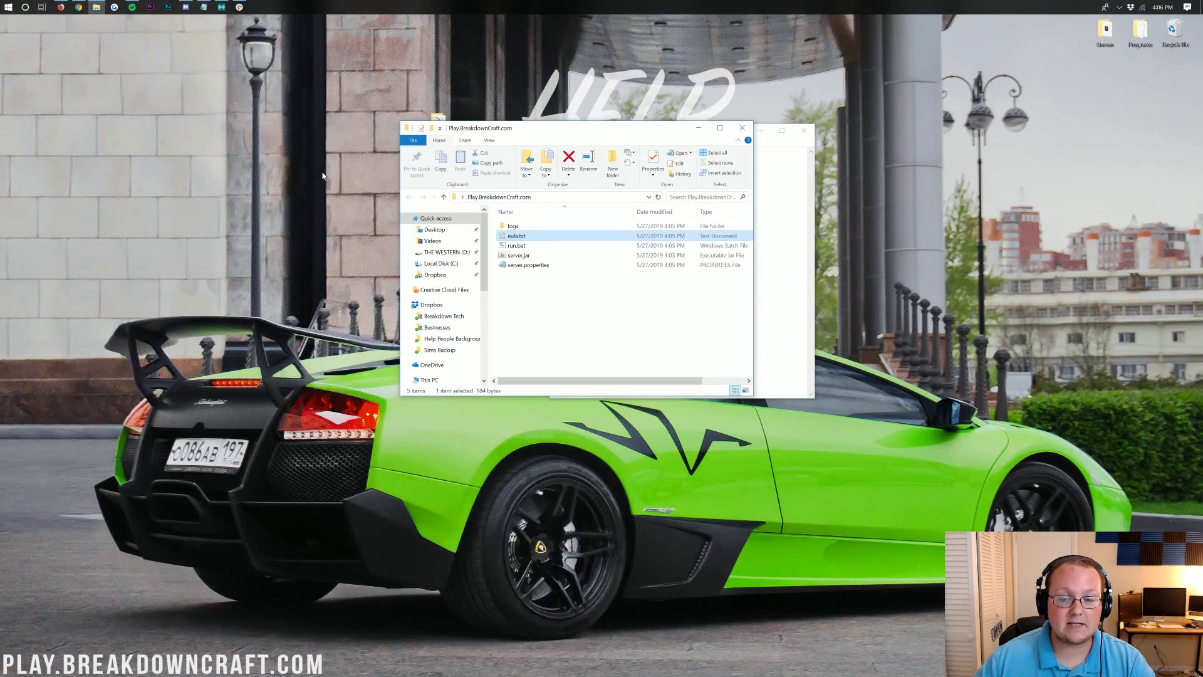
- Change the setting in eula.txt to eula=true, save and close the file, and minimize the launch-command notes
click(538, 299)
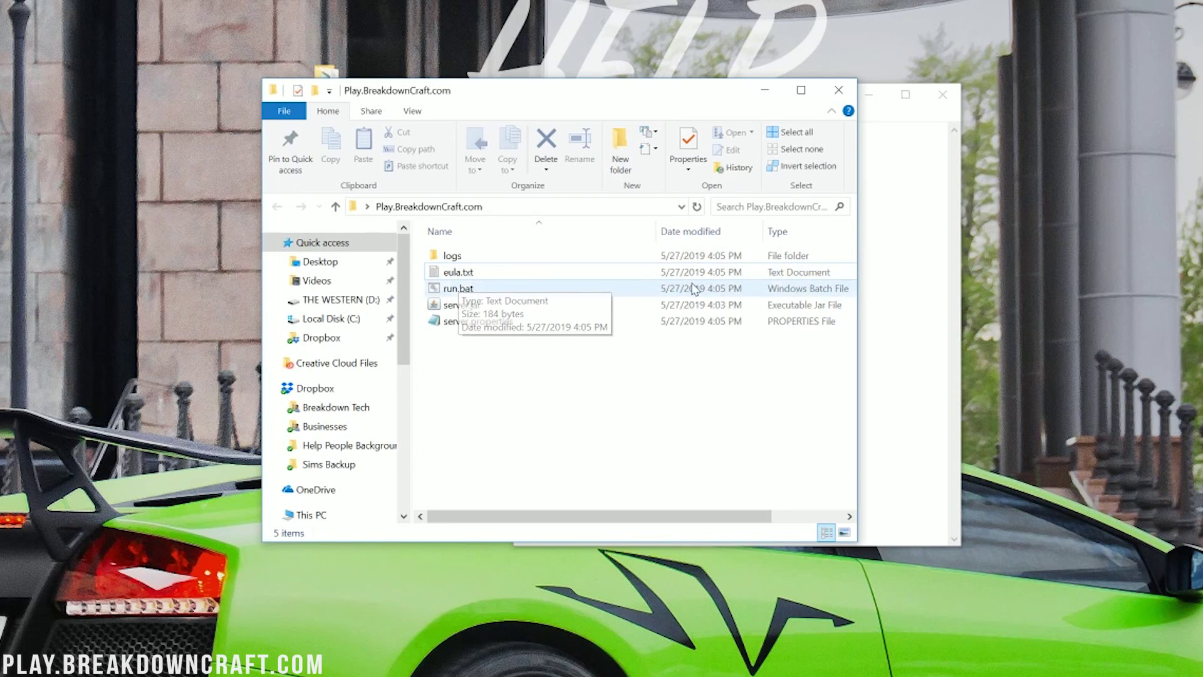
double_click(480, 274)
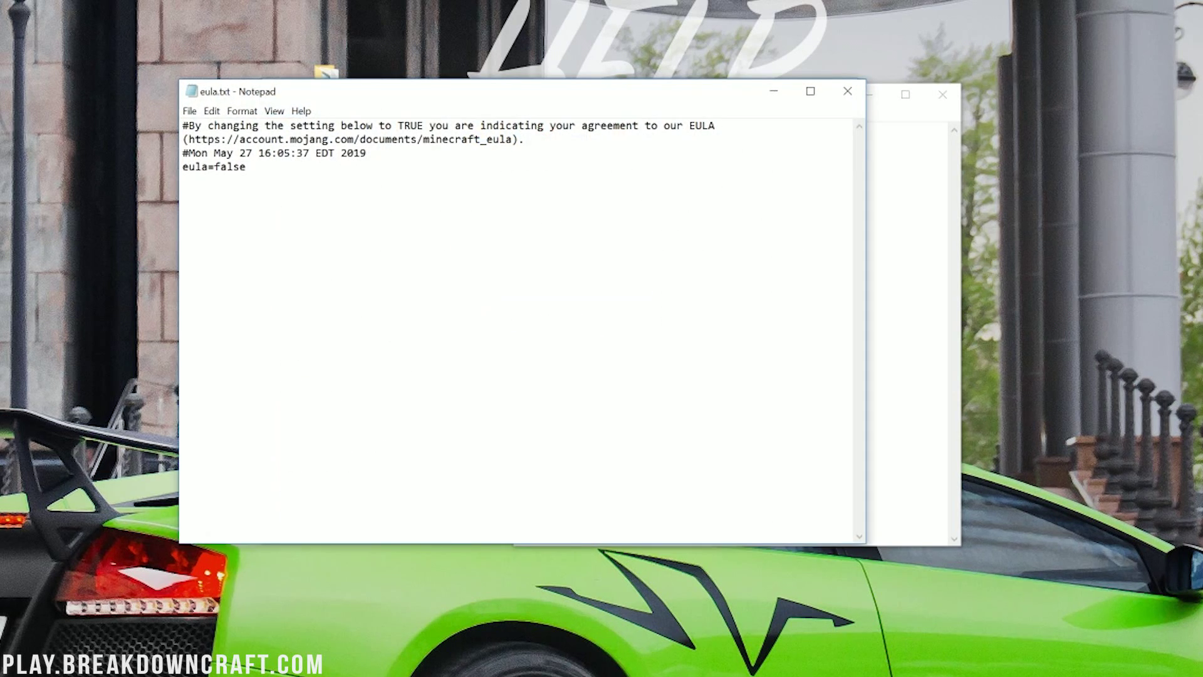
drag(509, 138, 301, 140)
click(228, 139)
double_click(230, 166)
click(230, 167)
double_click(230, 167)
text(true)
click(189, 111)
click(216, 163)
click(847, 91)
click(868, 97)
click(867, 97)
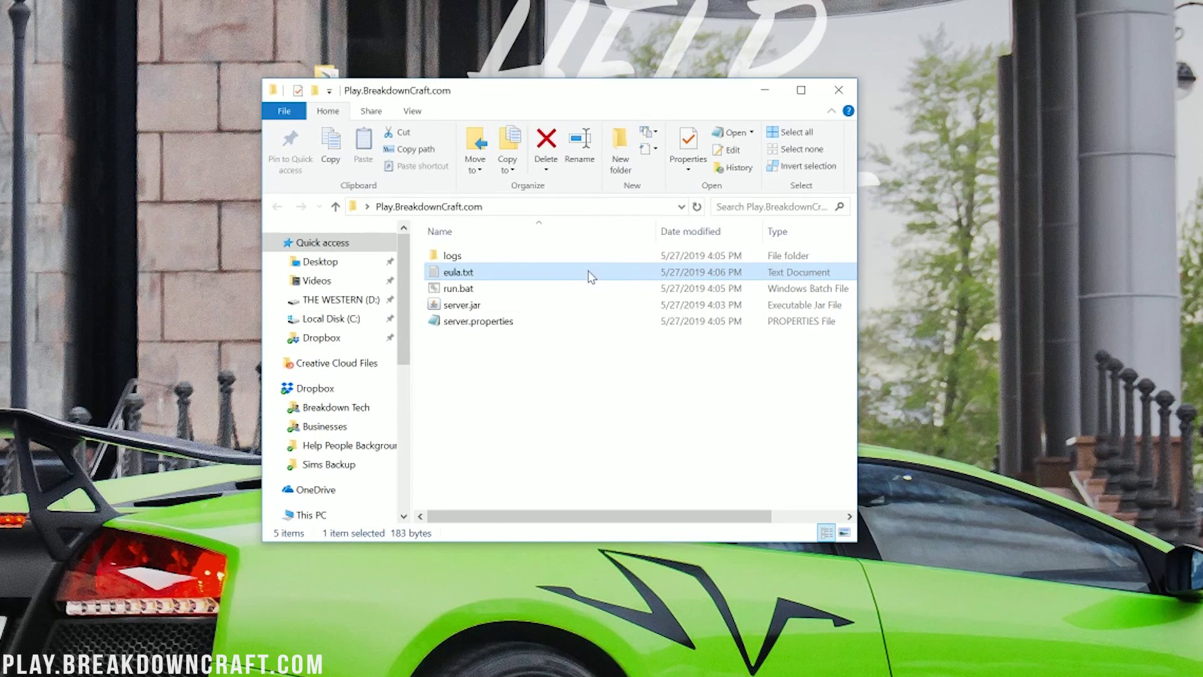
- Start the server with run.bat and launch Minecraft 1.14.2 from the Minecraft Launcher
click(467, 289)
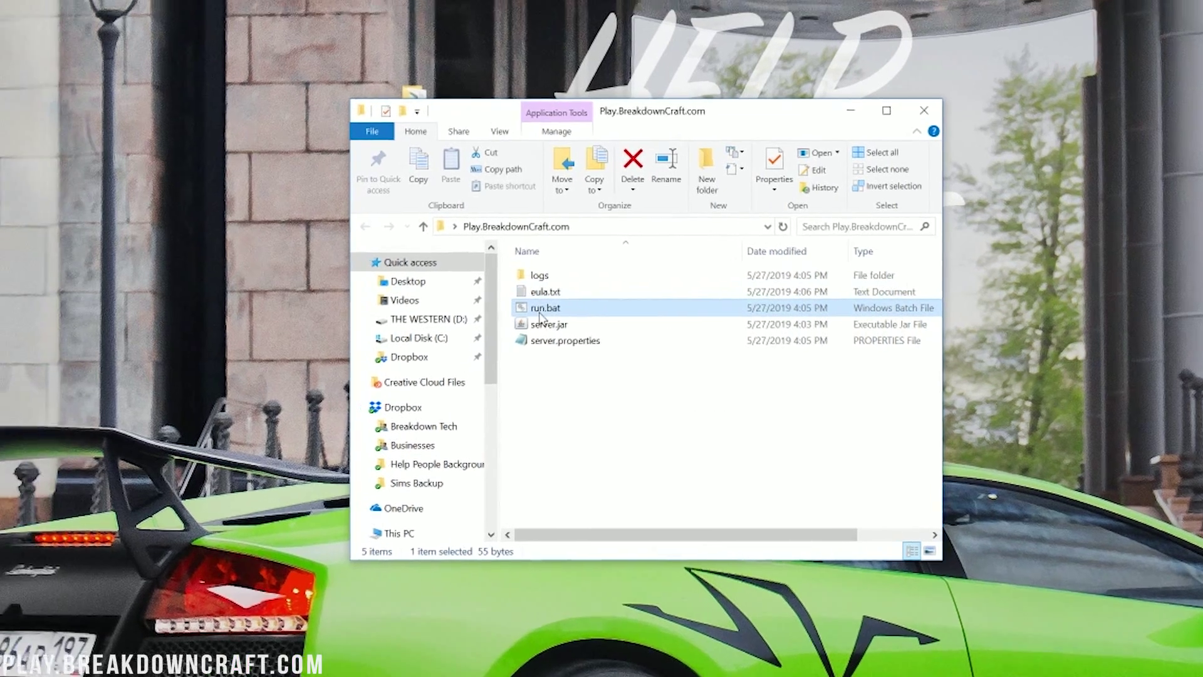
double_click(540, 312)
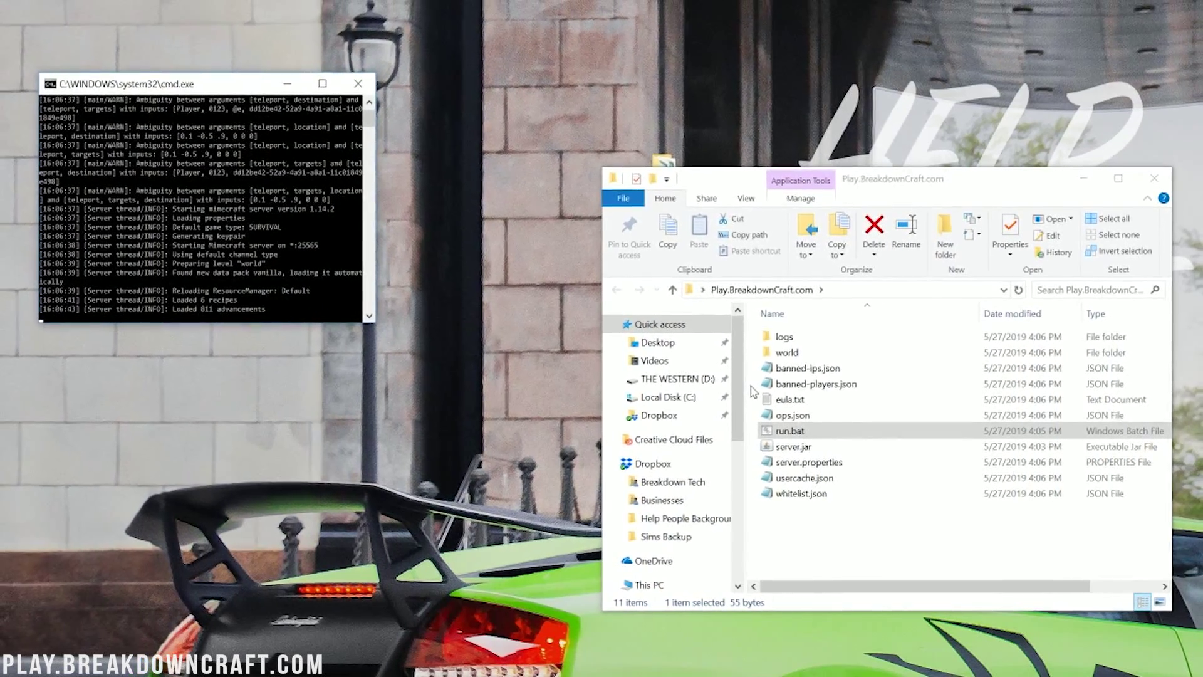
key(super)
text(minecraft)
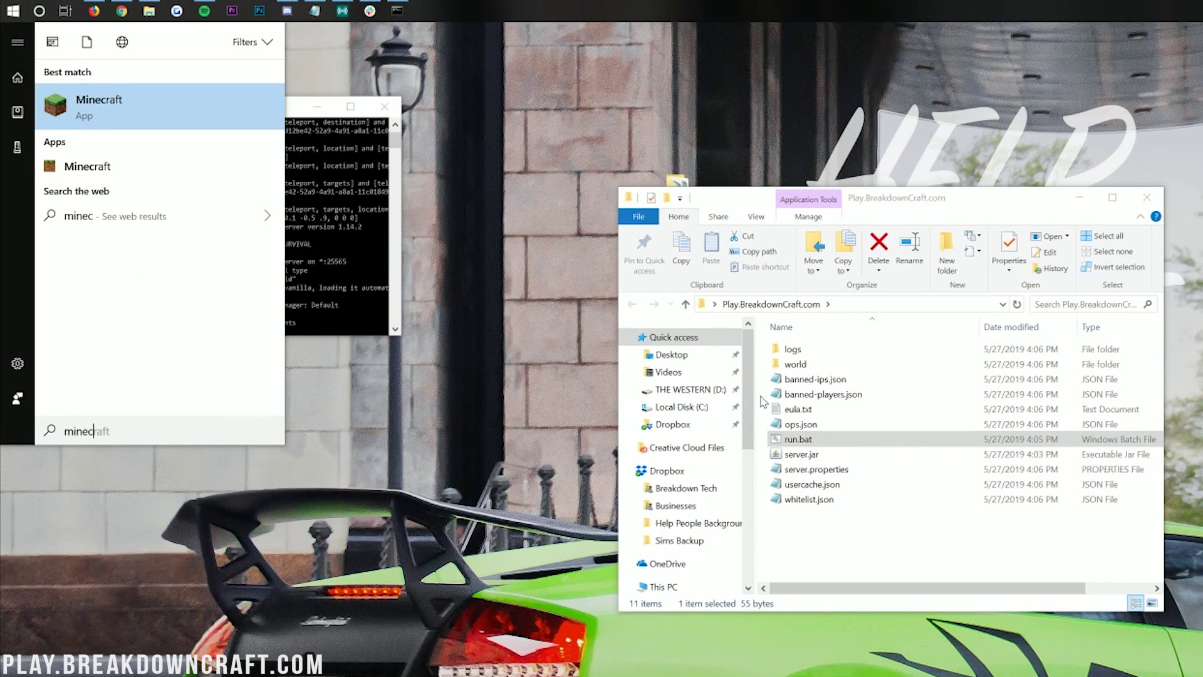
key(Return)
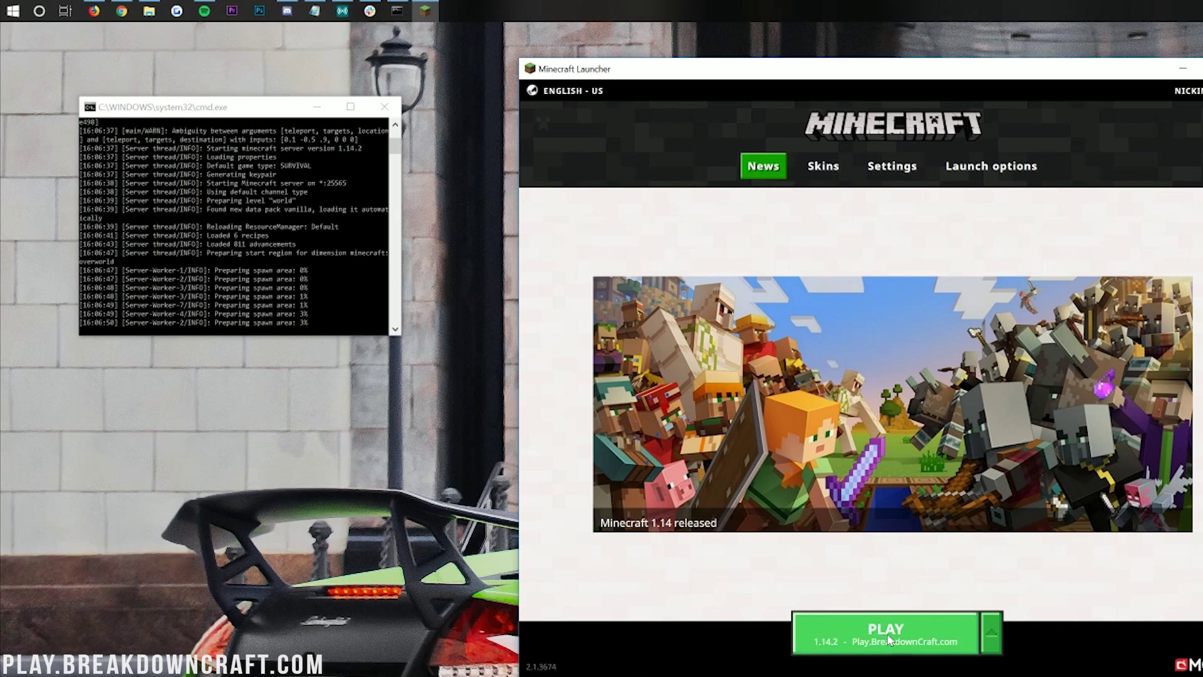
key(alt+F4)
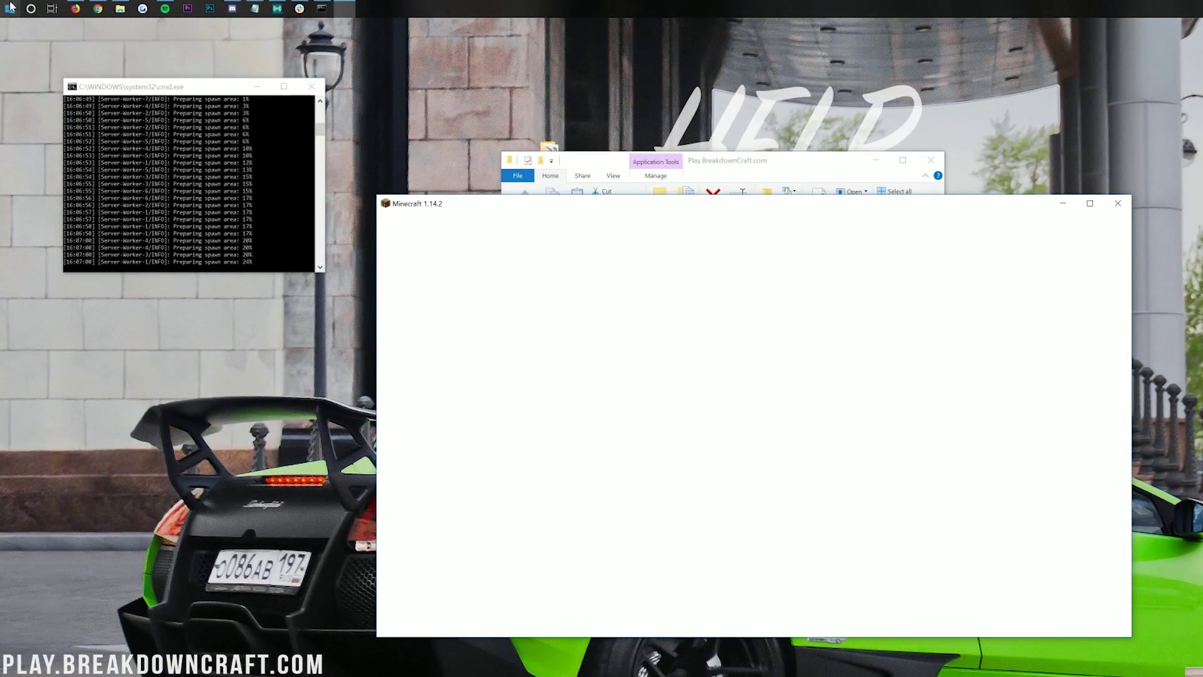
- Find Command Prompt by searching for cmd and open it
click(11, 8)
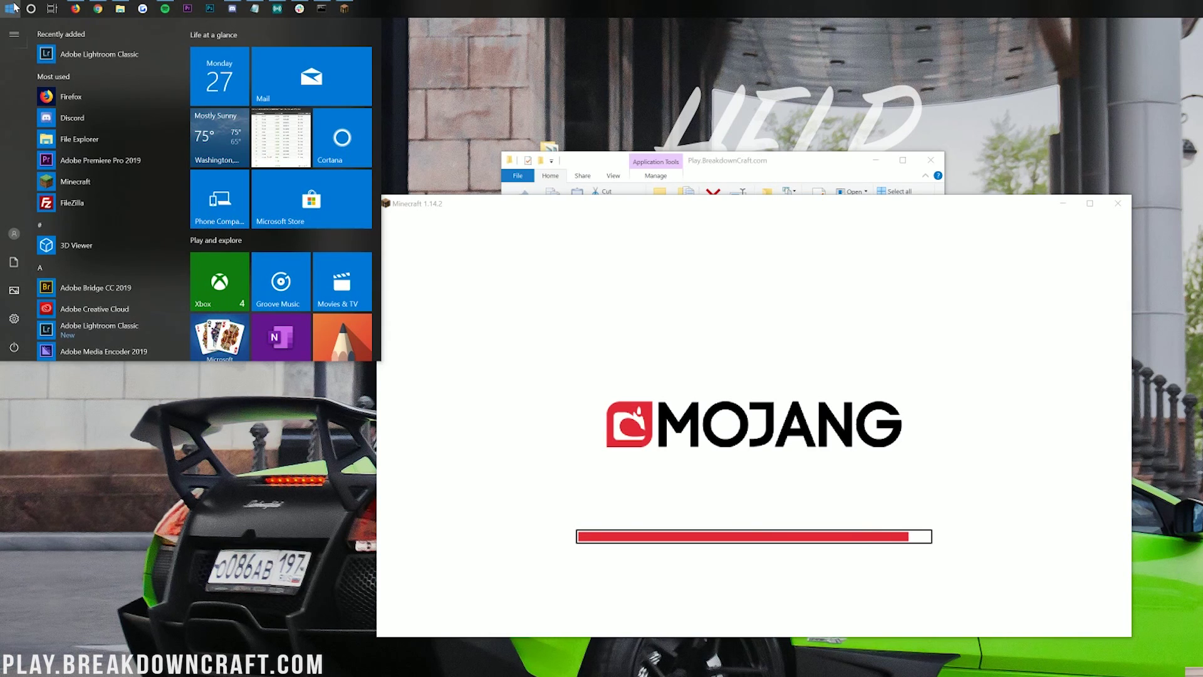
text(cmd)
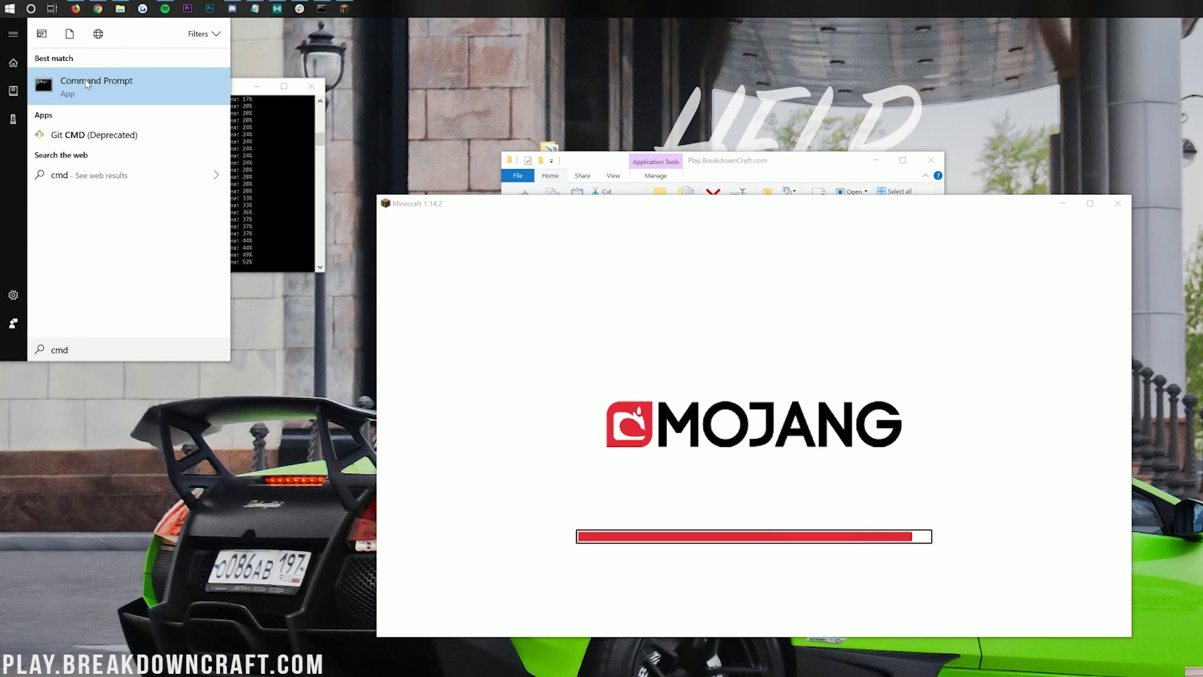
click(87, 84)
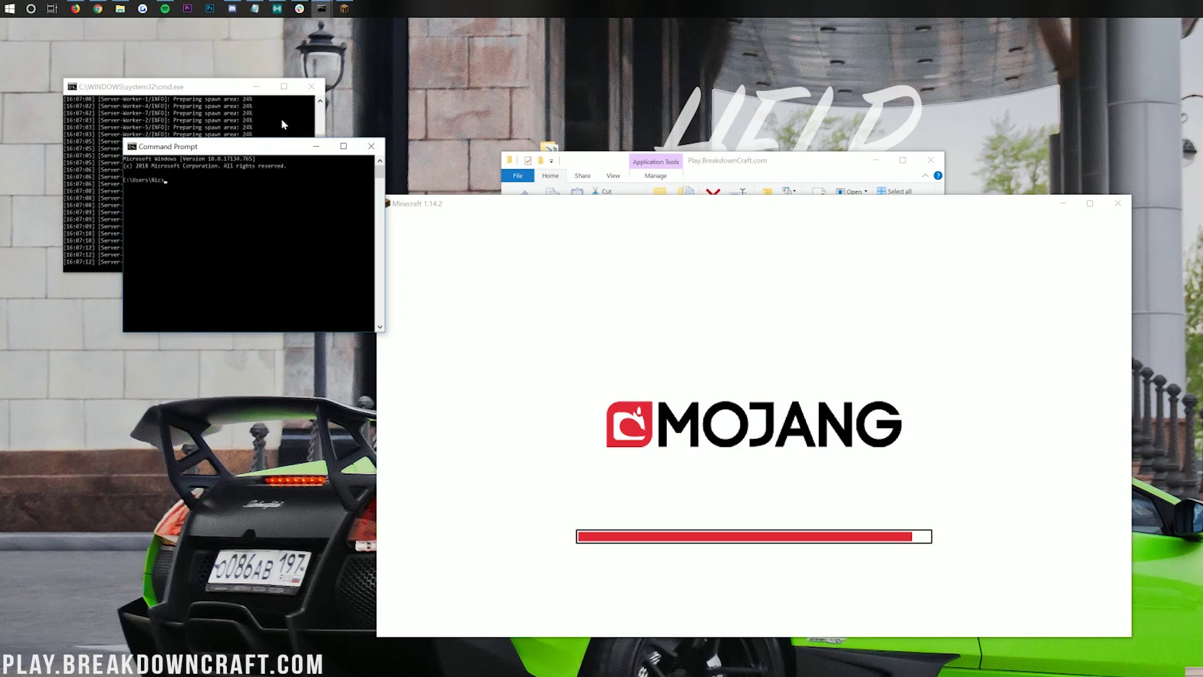
- Place the Command Prompt window below the server console and run ipconfig to look up the PC's IPv4 address and default gateway
drag(228, 146, 168, 285)
text(ipconfig)
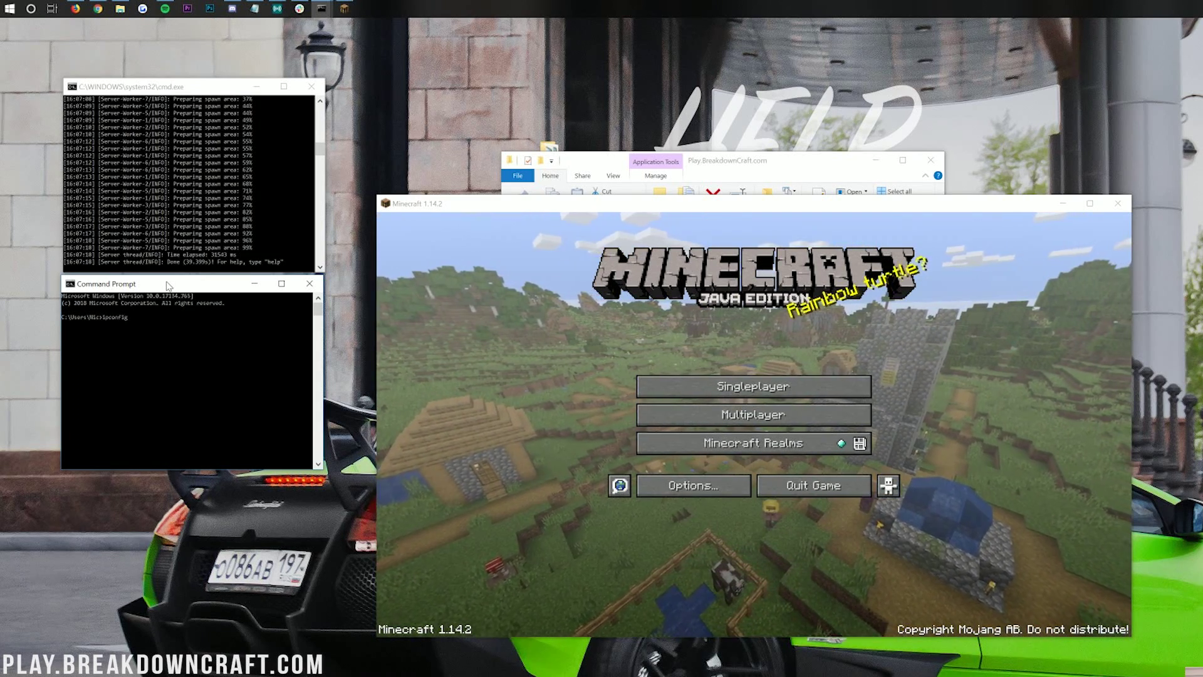
key(Return)
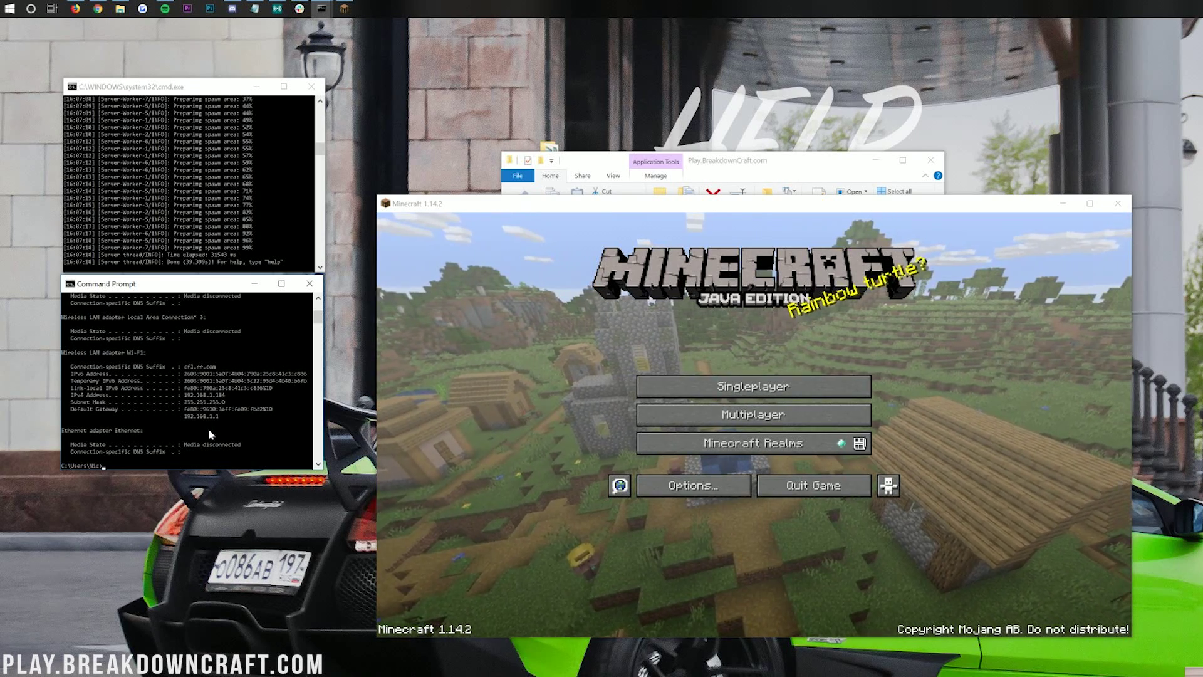
text(ew)
key(BackSpace)
key(BackSpace)
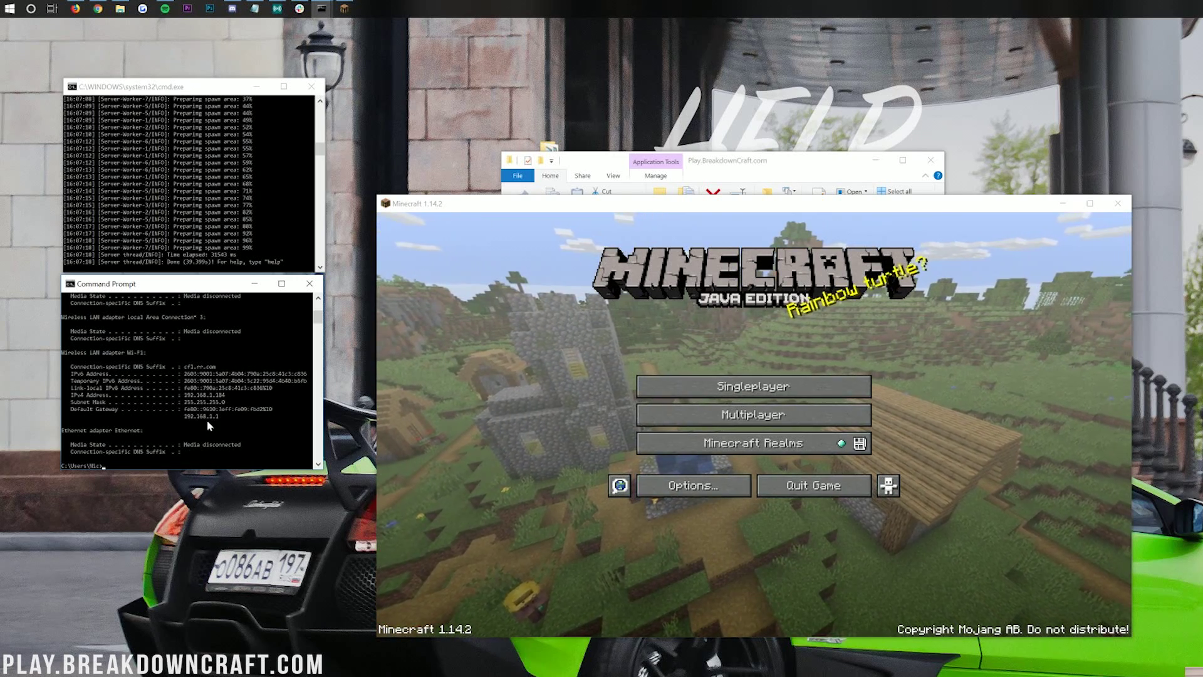
- Join the local server in Minecraft multiplayer through Direct Connect with the server address 192.168.1.184
click(770, 408)
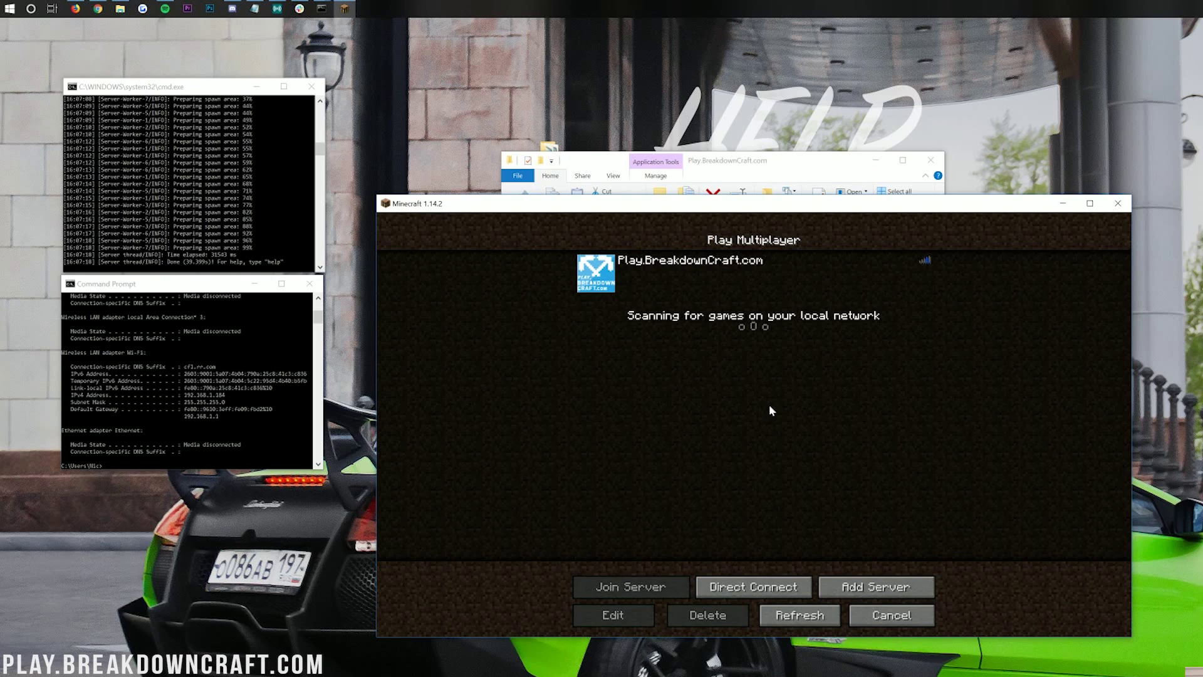
click(754, 581)
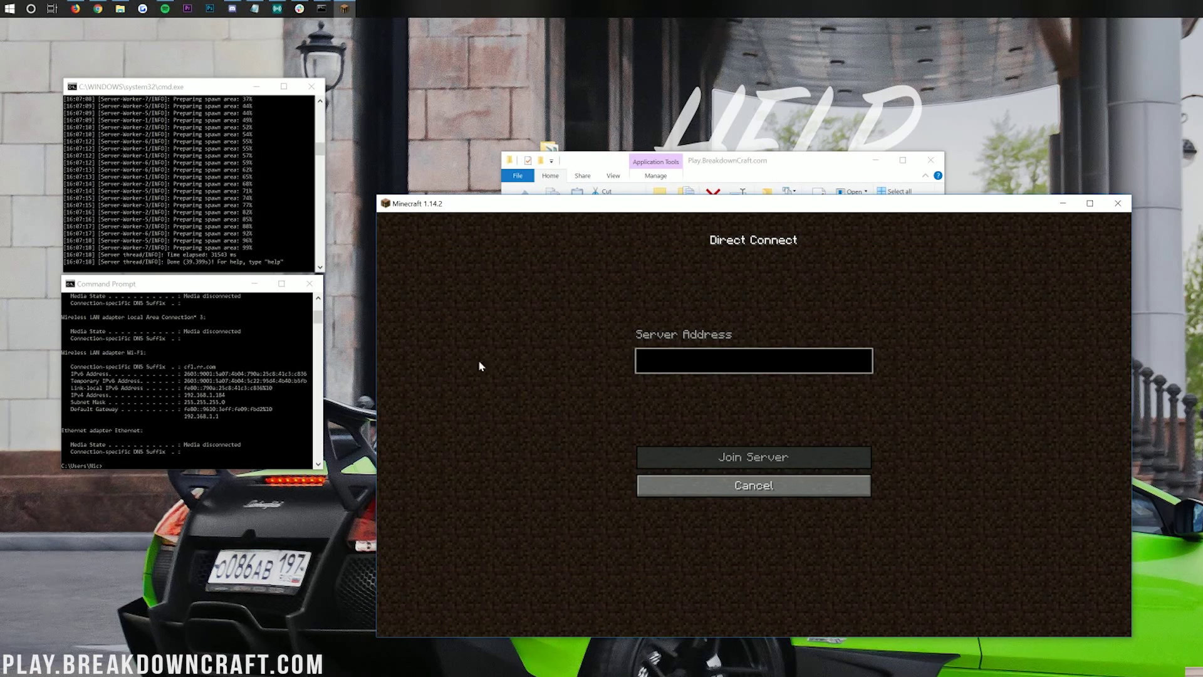
text(192.168.1.184)
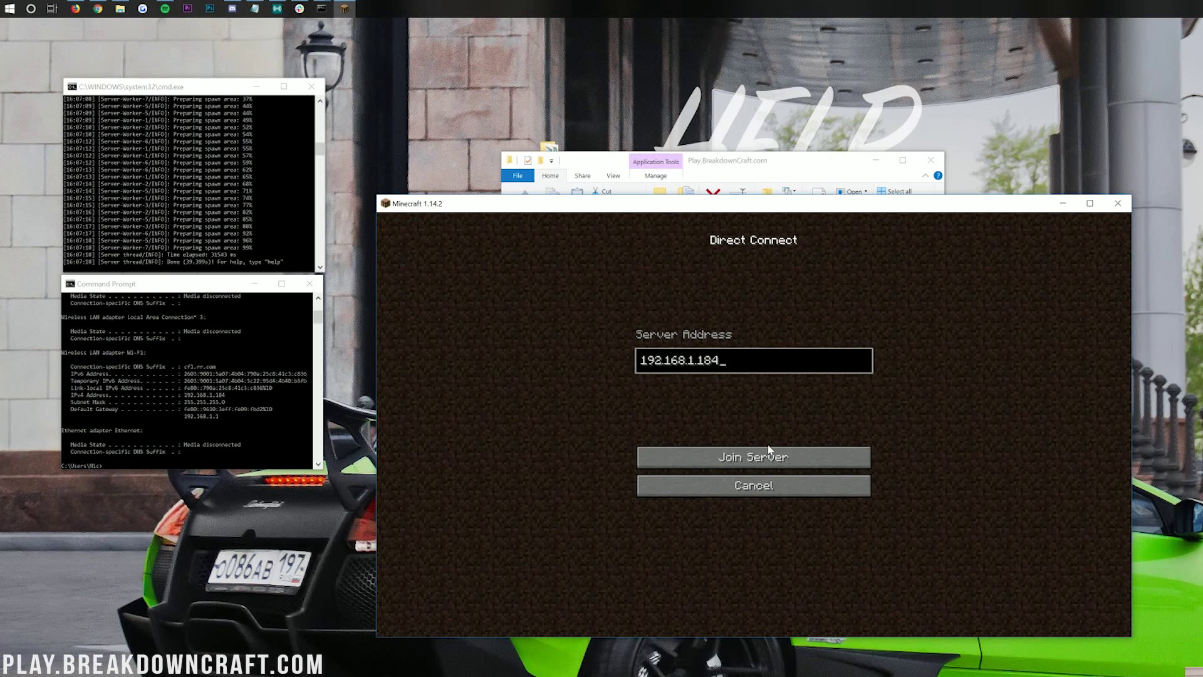
click(769, 450)
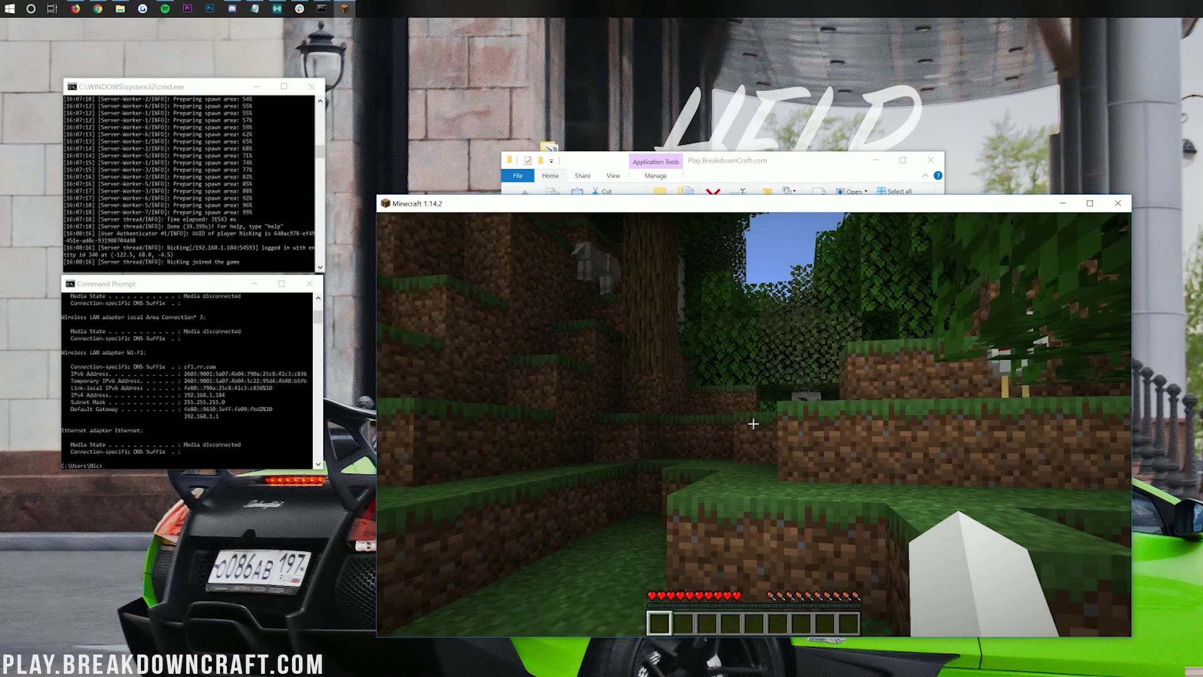
- Disconnect from the server and return to the Minecraft title screen
key(Escape)
click(778, 460)
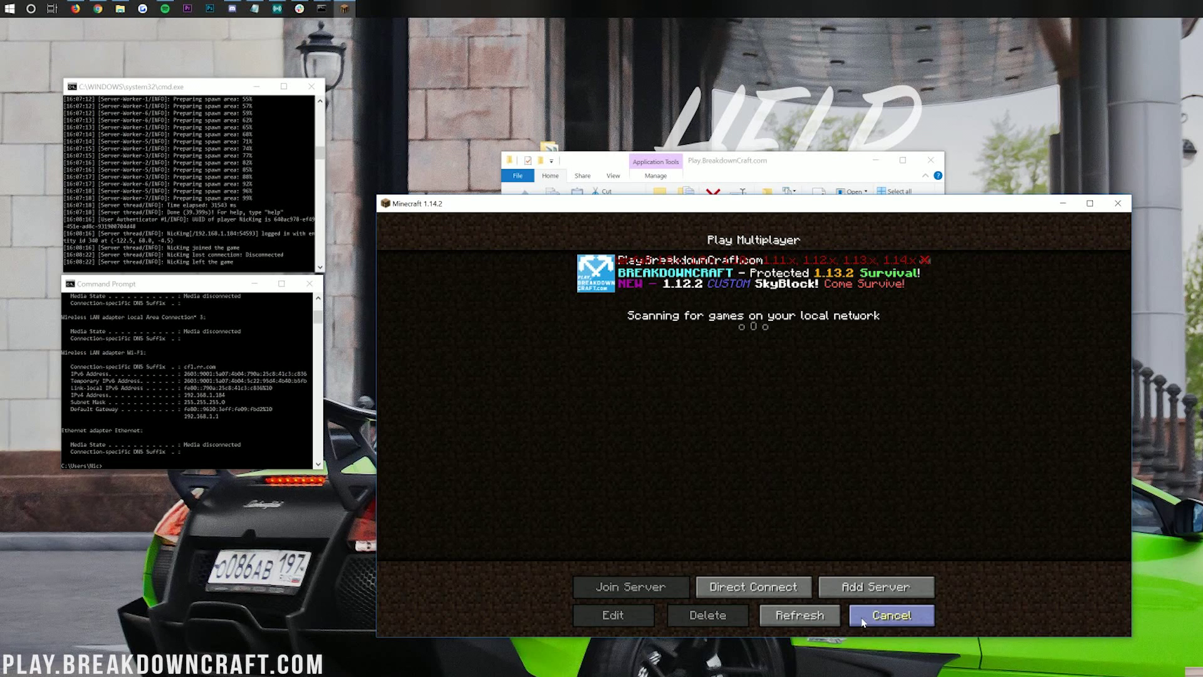
click(892, 615)
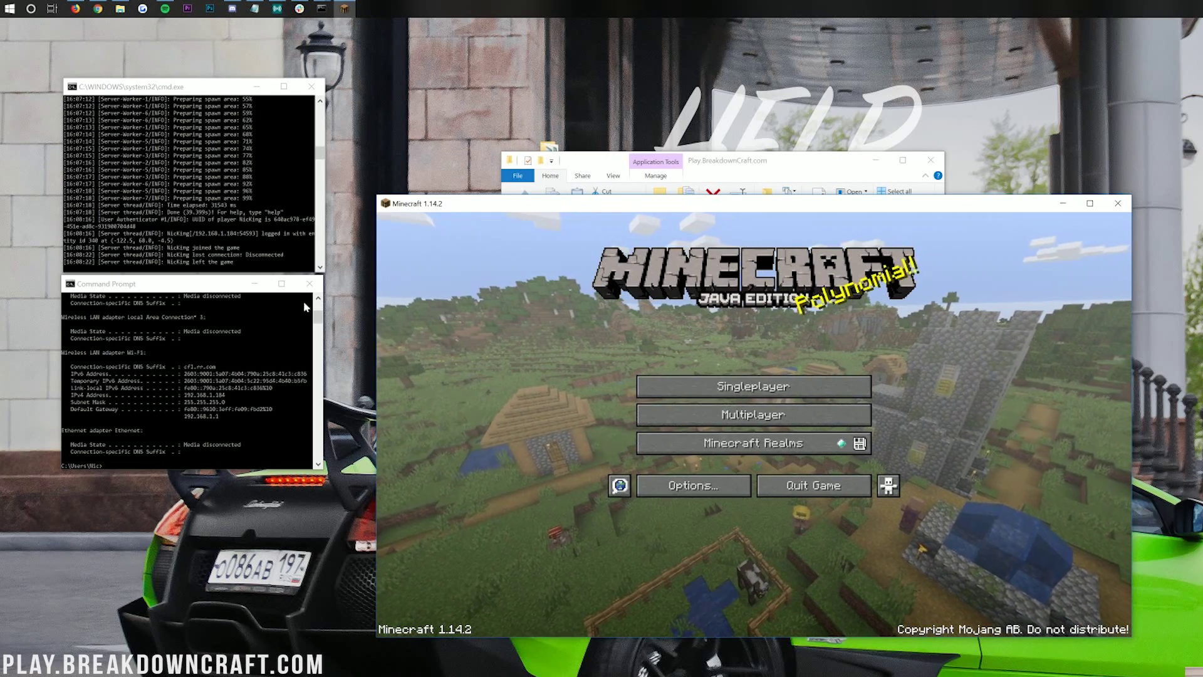
- Shut down the server with the stop command, close its console, and move the Command Prompt window into its place
click(243, 233)
text(stop)
key(Return)
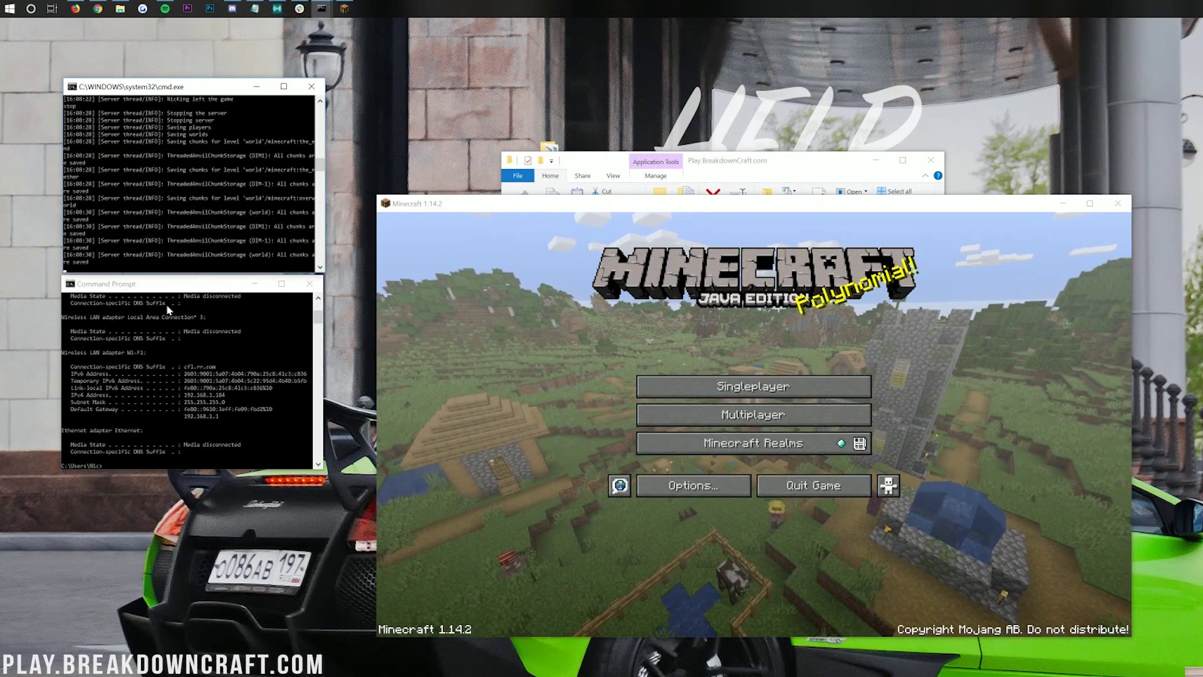
key(Return)
drag(170, 288, 138, 78)
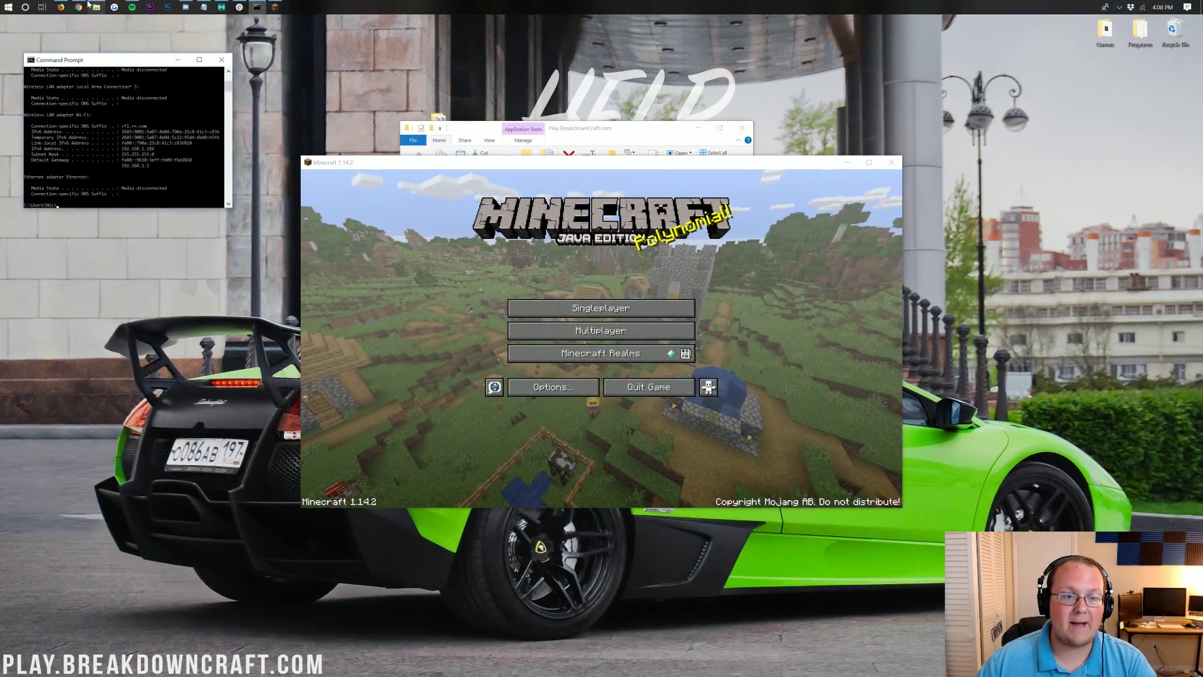
- Switch to Chrome and open the empty new tab, ready for entering an address
click(82, 7)
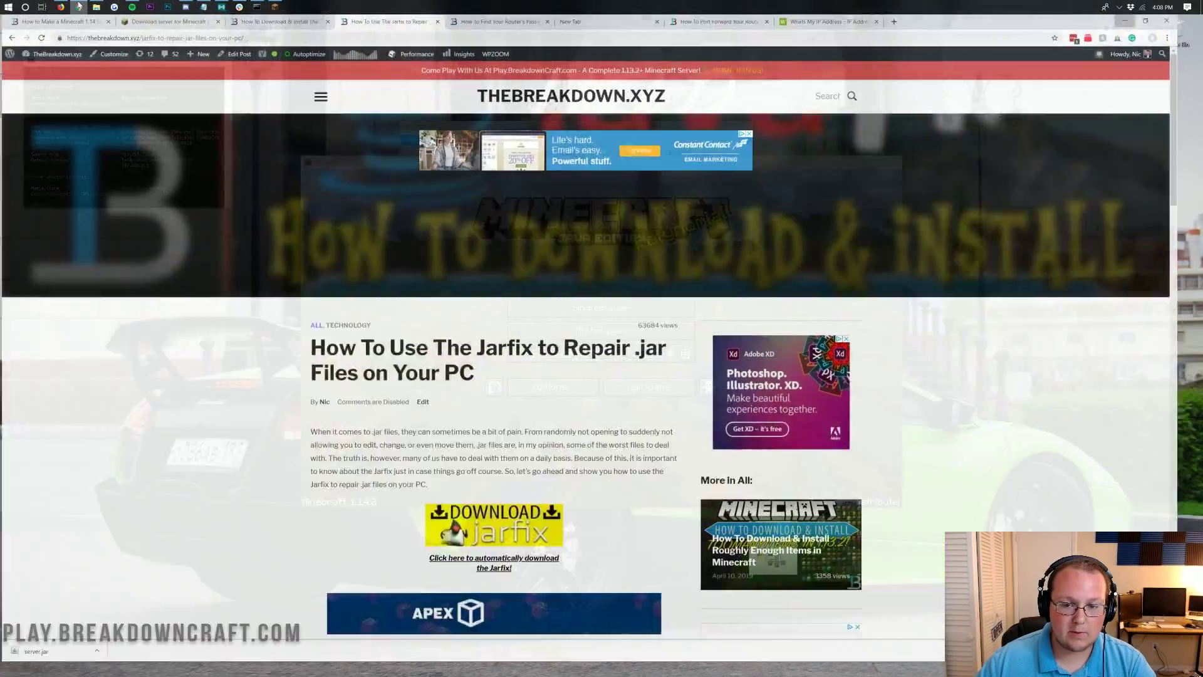
click(581, 24)
click(66, 39)
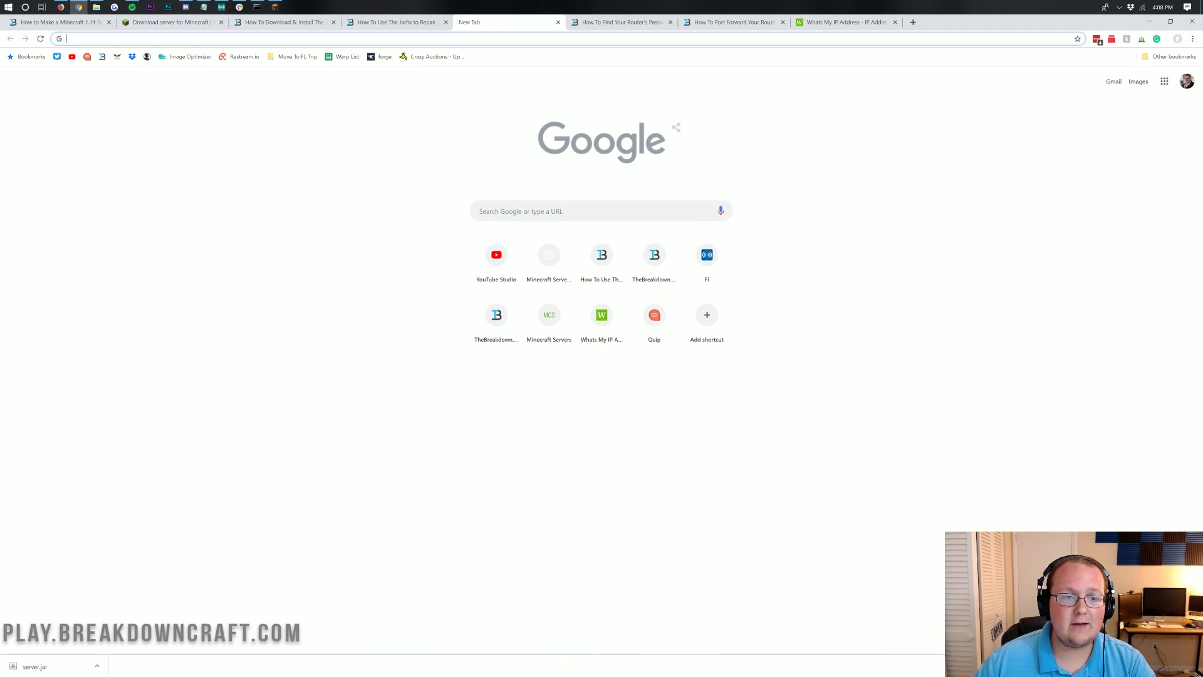